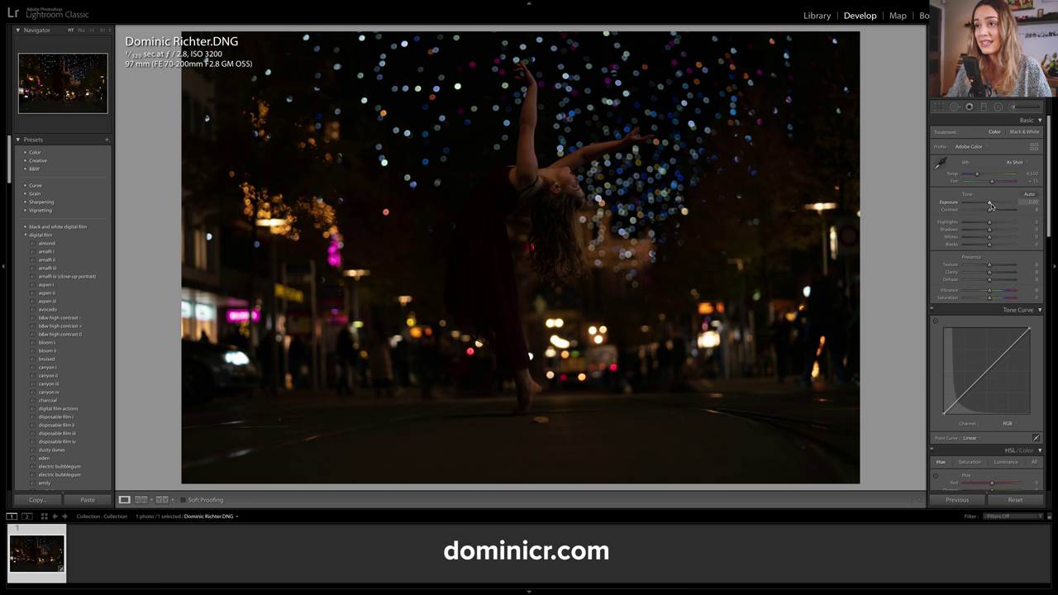
Raise the dancer photo's exposure to about +1.95 and straighten it with a slight rotation
drag(990, 204, 1001, 204)
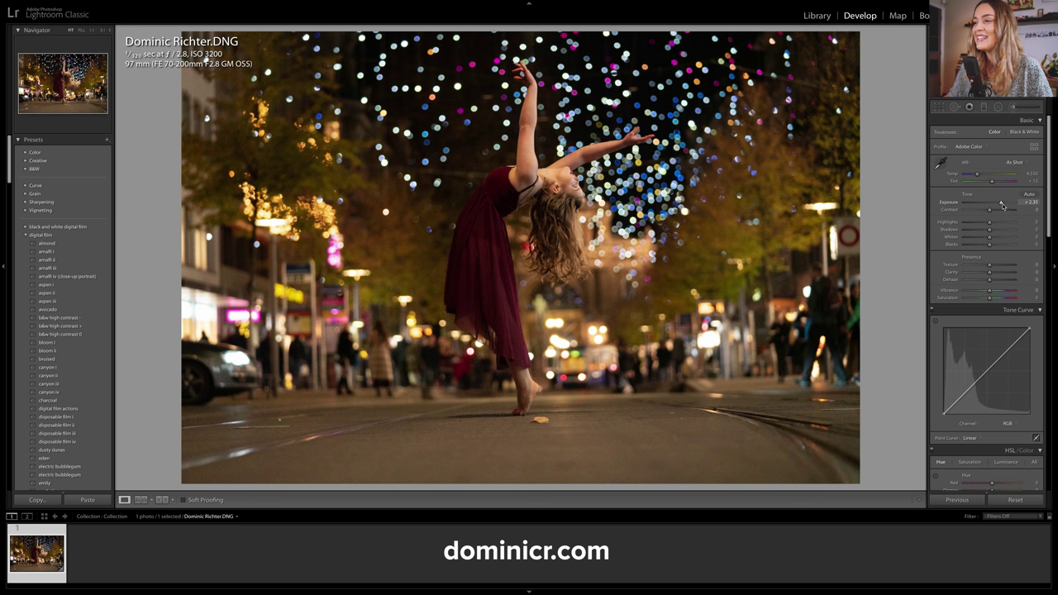
drag(1003, 206, 998, 205)
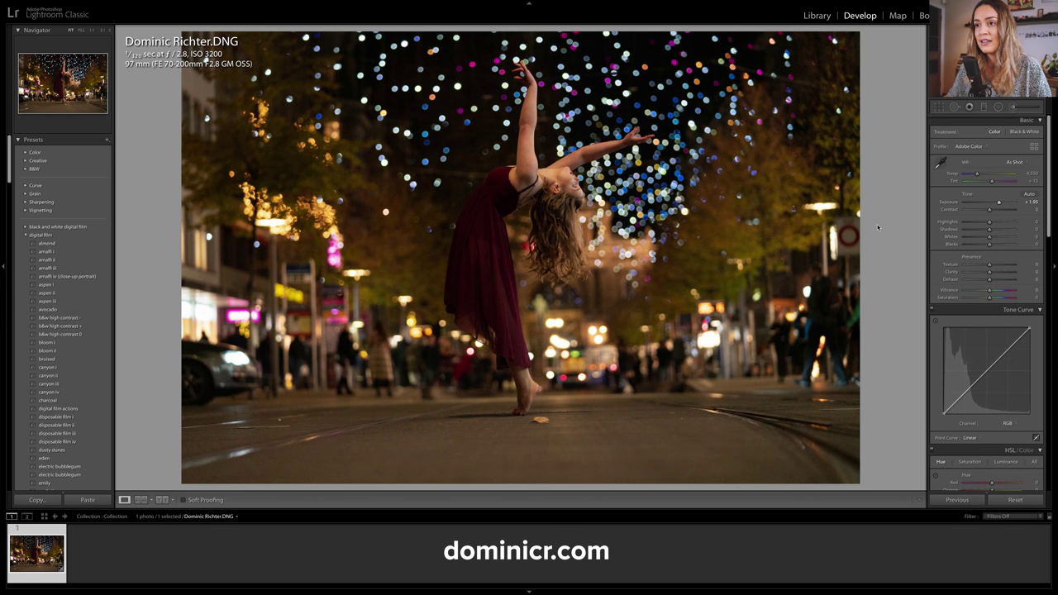
key(r)
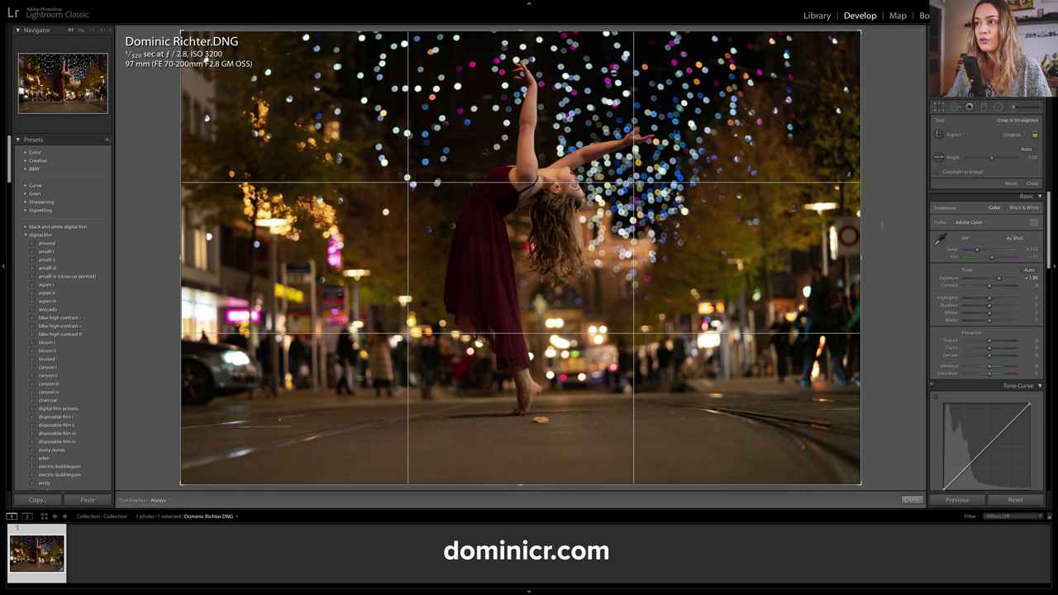
drag(205, 59, 721, 403)
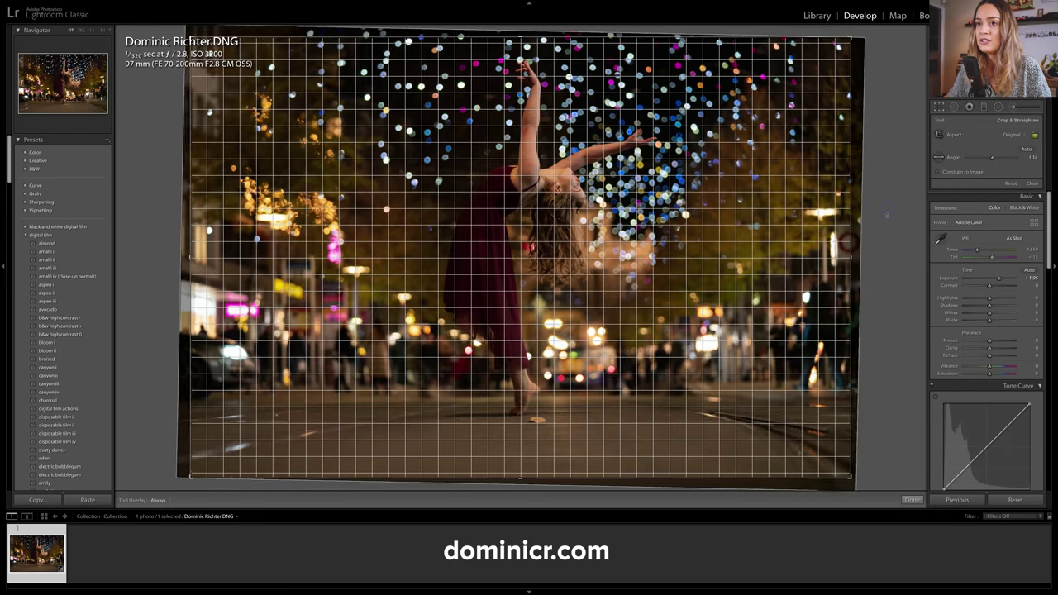
key(Return)
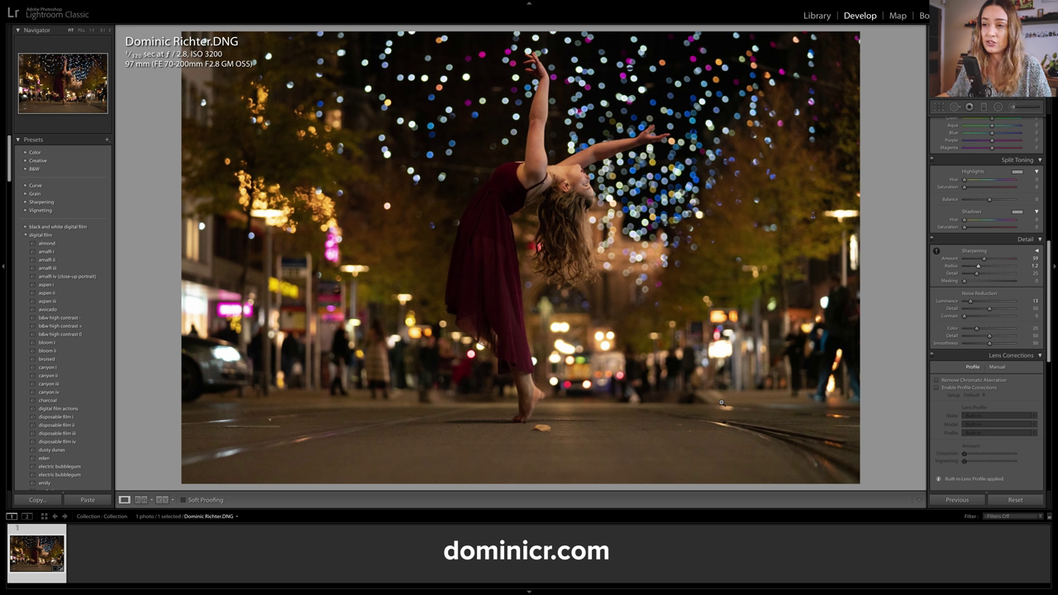
Desaturate blues, purples and magentas, and set saturation to yellow +26, orange -9 and red +20
scroll(1009, 363, up, 4)
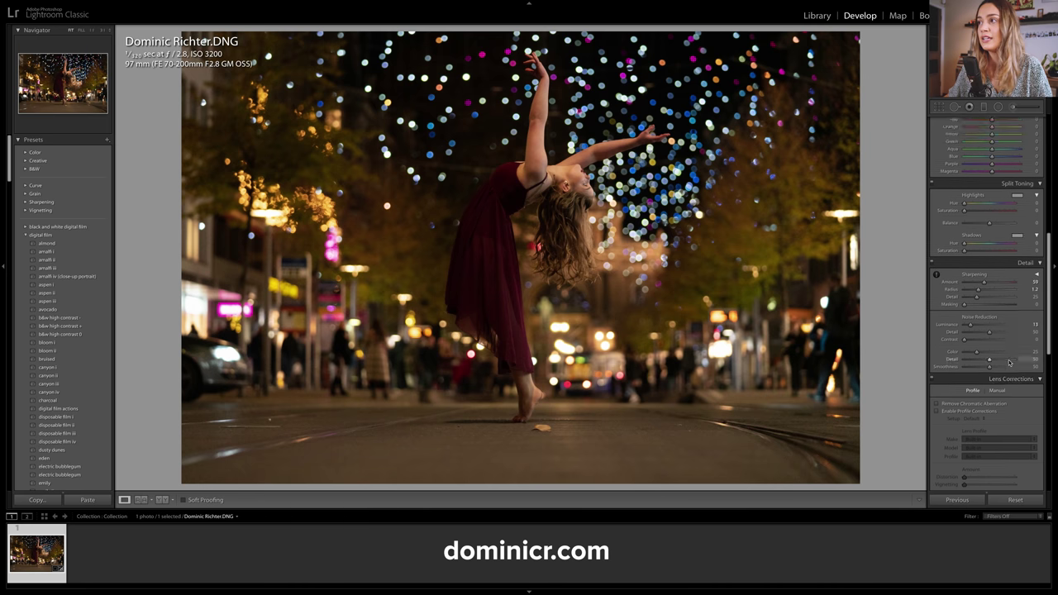
scroll(1009, 363, up, 1)
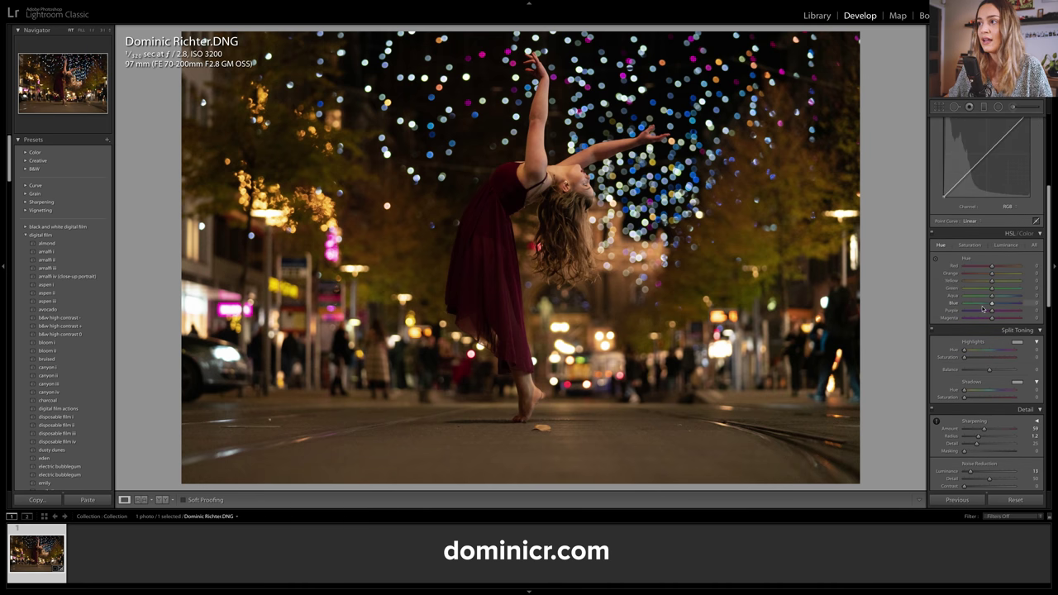
click(969, 245)
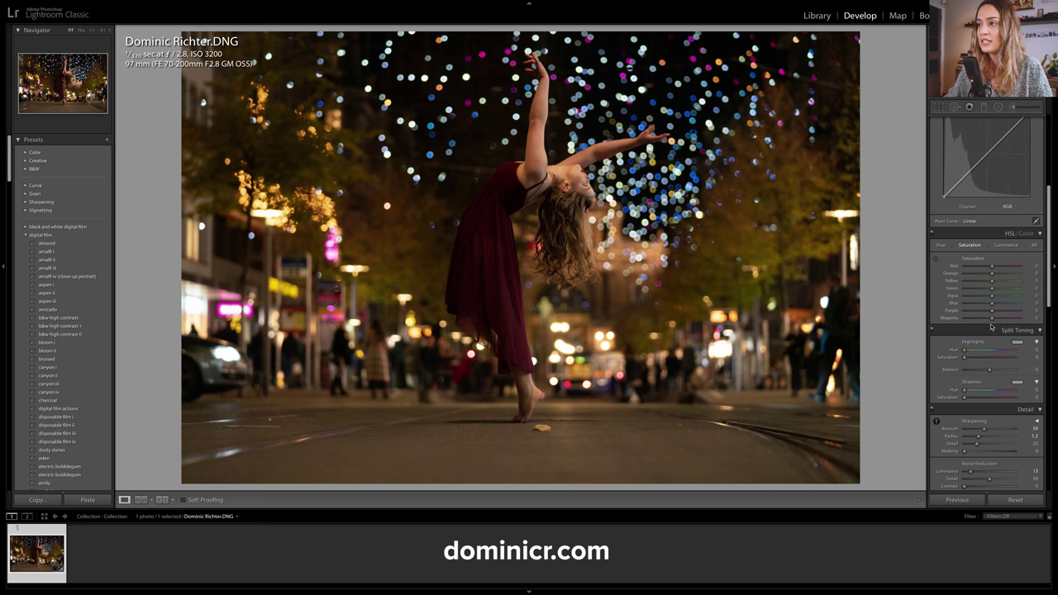
scroll(993, 319, down, 10)
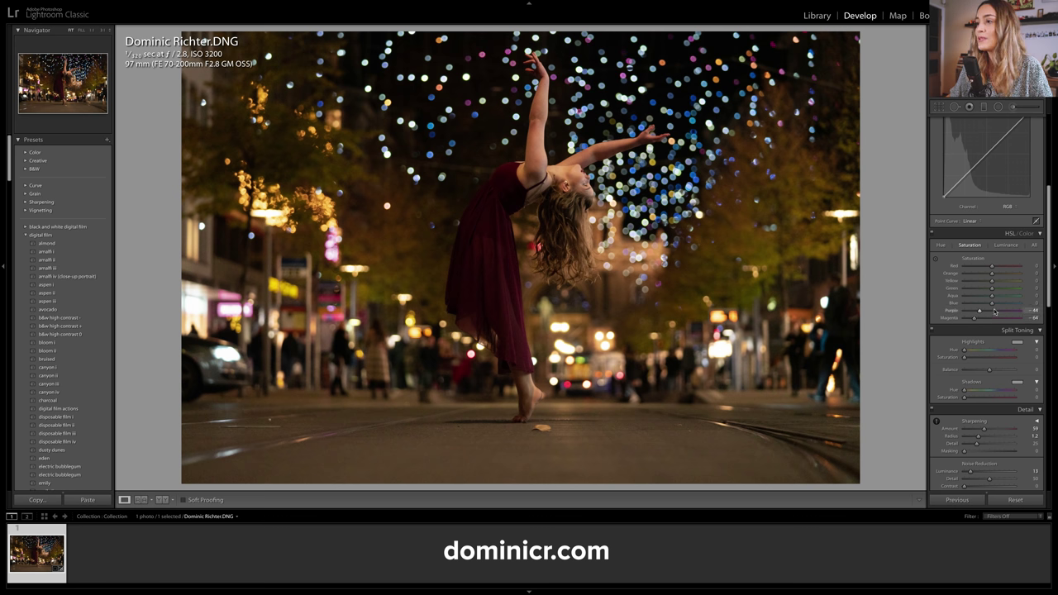
scroll(993, 310, down, 7)
drag(993, 306, 999, 284)
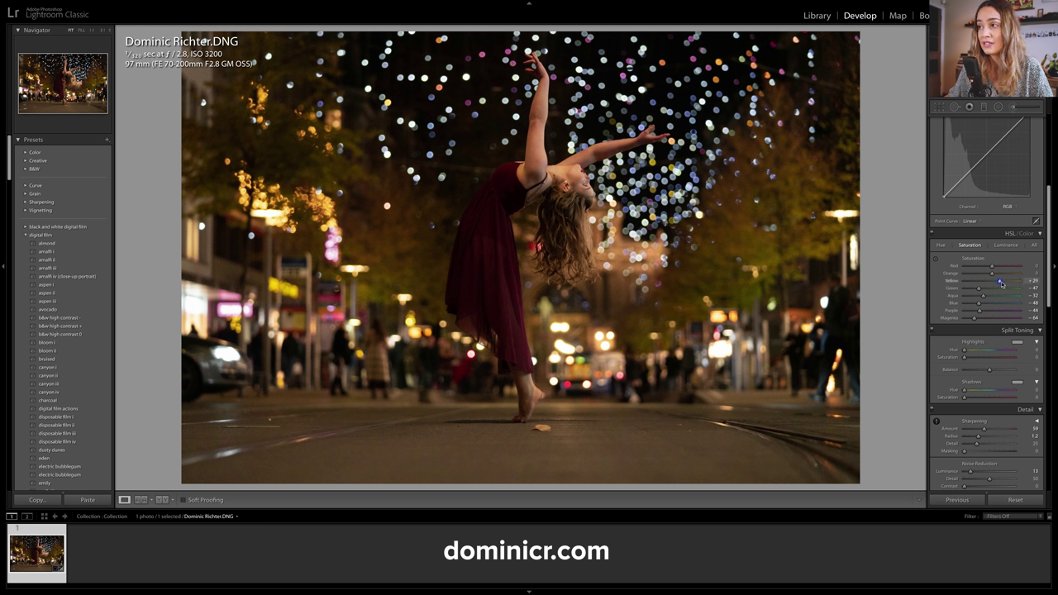
drag(999, 283, 1001, 283)
drag(992, 274, 990, 277)
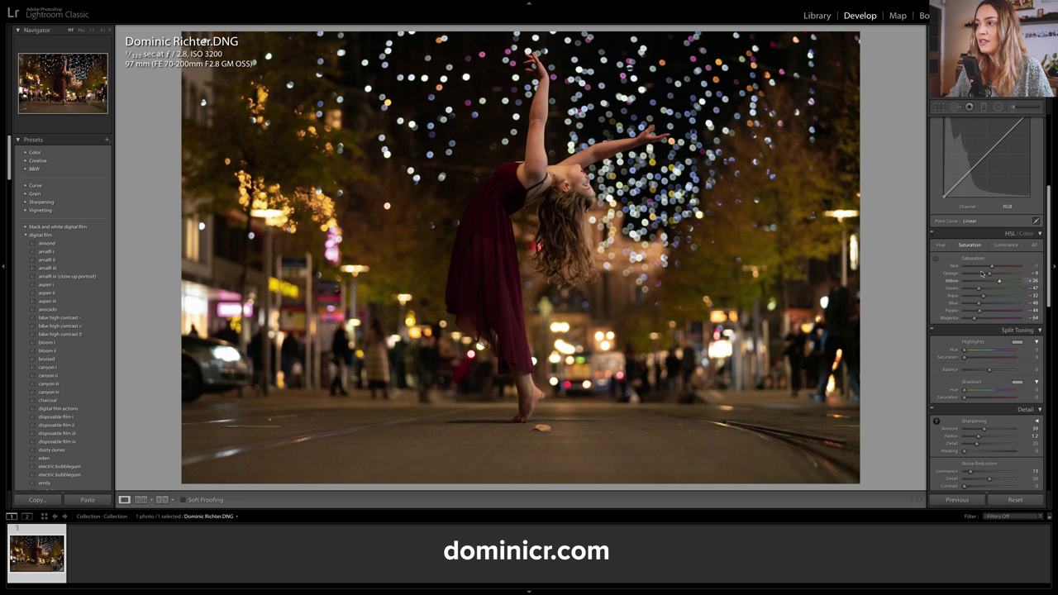
drag(981, 268, 993, 270)
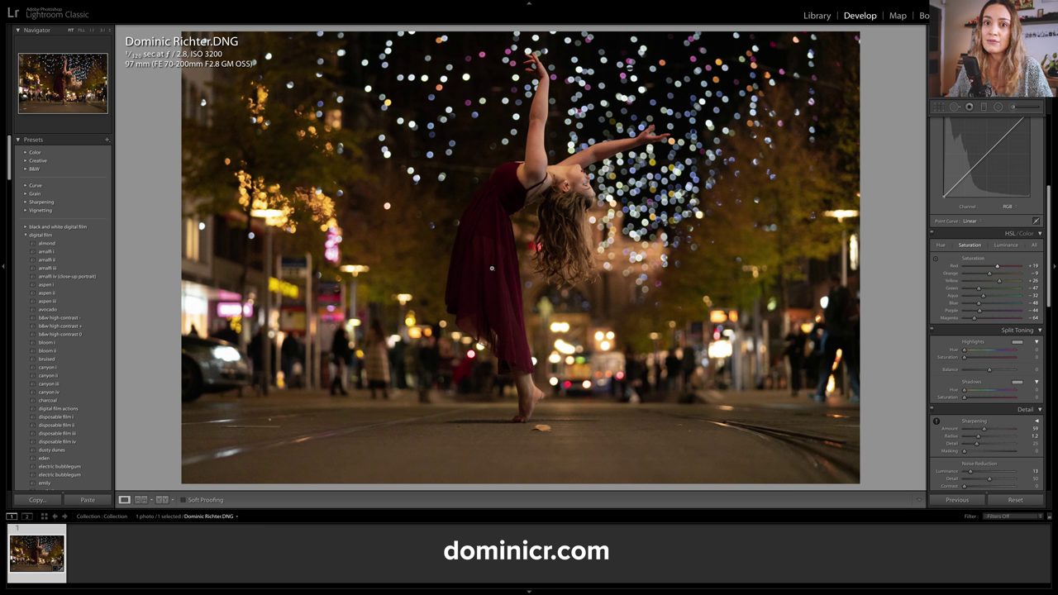
Shift HSL hues to red about -49, yellow -31, green -74 and blue -37
click(942, 246)
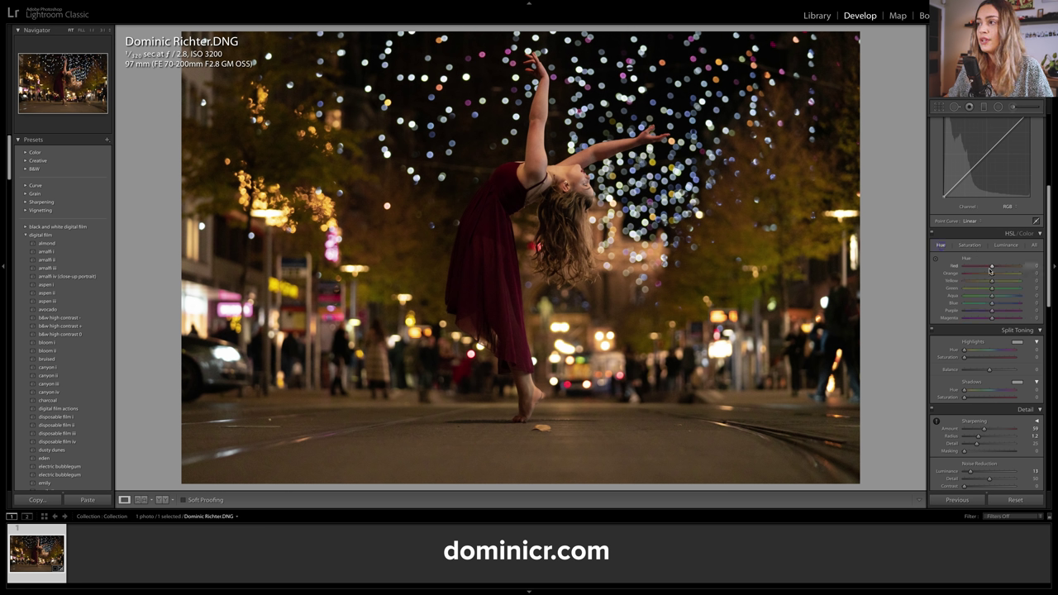
mouse_move(992, 269)
mouse_down()
mouse_move(979, 268)
mouse_move(982, 284)
mouse_up()
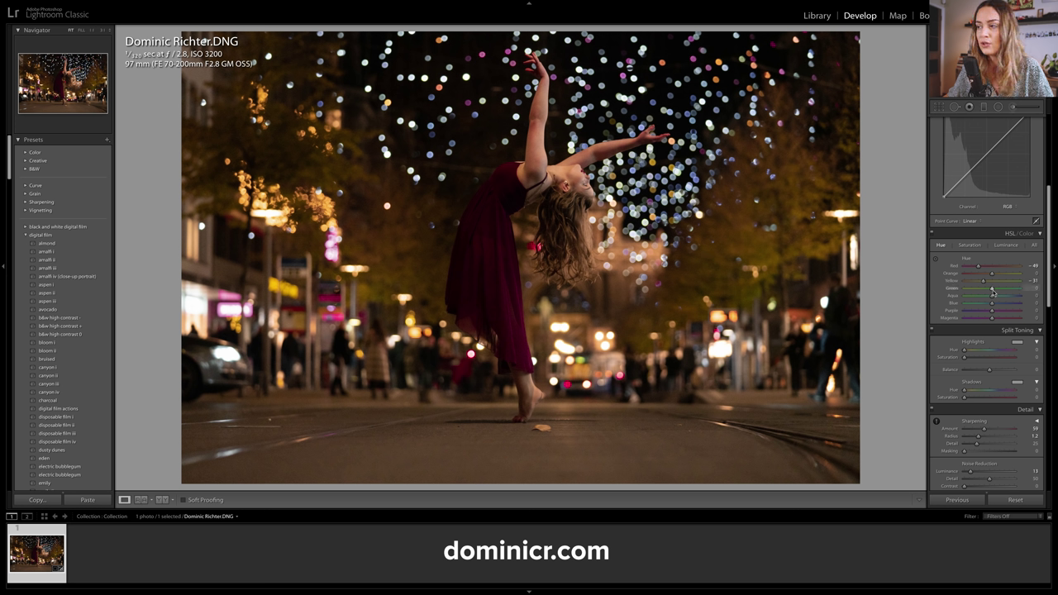
drag(993, 292, 971, 290)
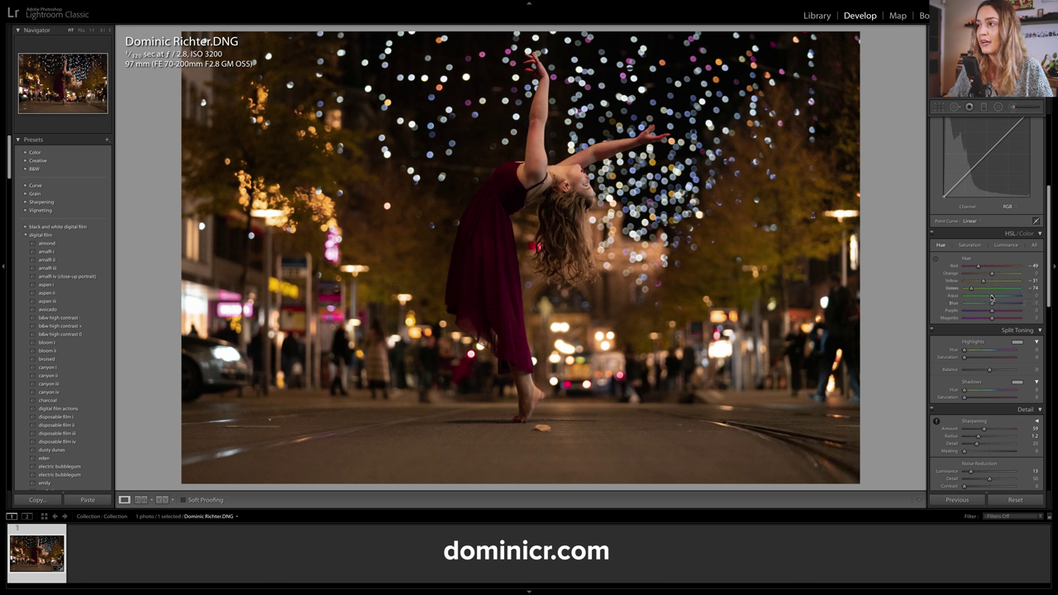
drag(991, 303, 983, 306)
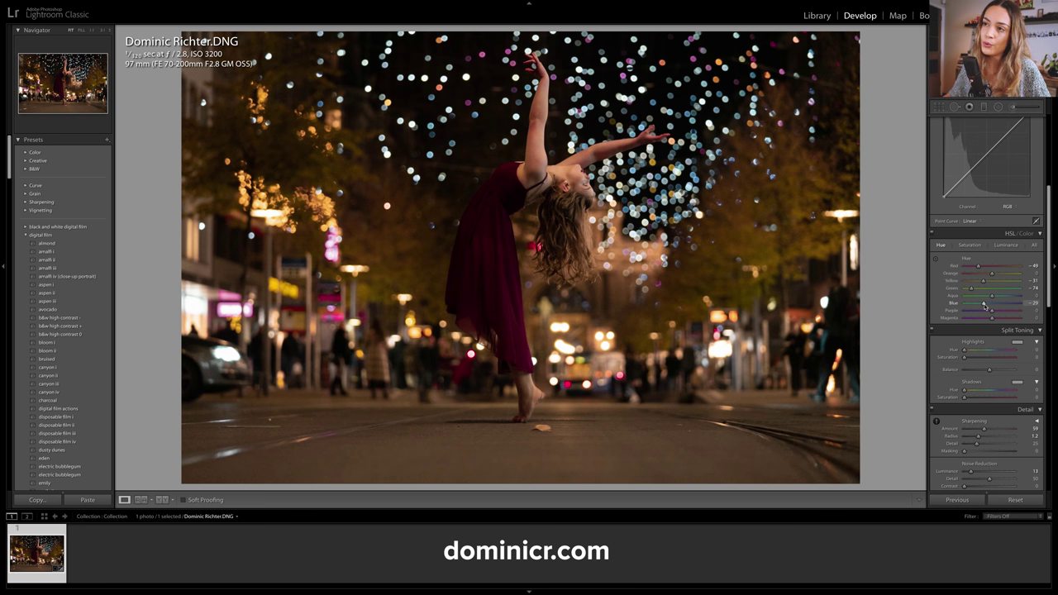
Raise HSL luminance to red +63, orange +15, yellow +49 and green about +33
click(1006, 245)
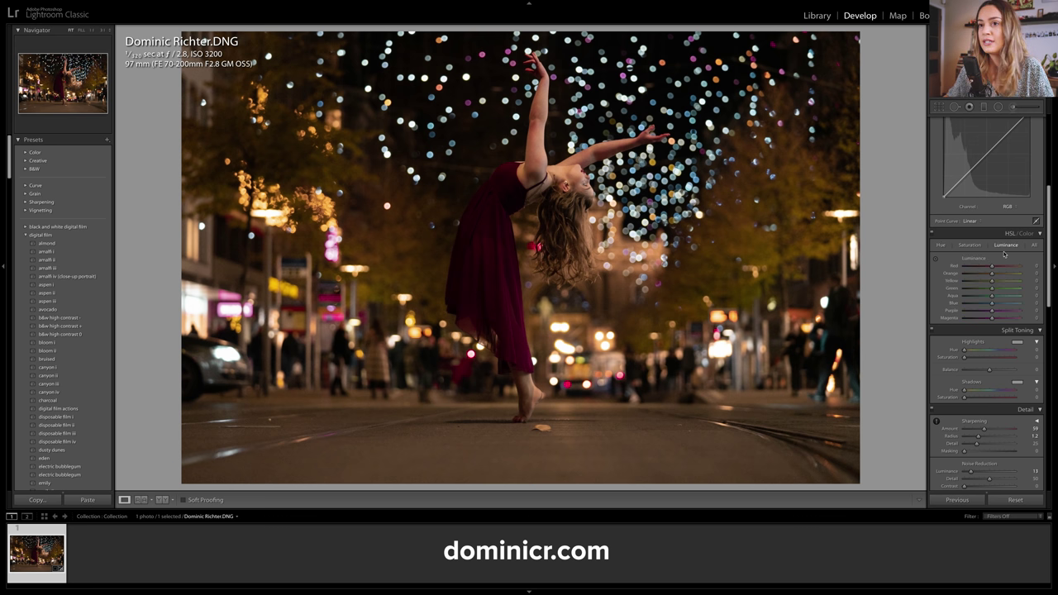
mouse_move(992, 274)
mouse_down()
mouse_move(1008, 284)
mouse_move(1001, 291)
mouse_up()
drag(992, 265, 1010, 265)
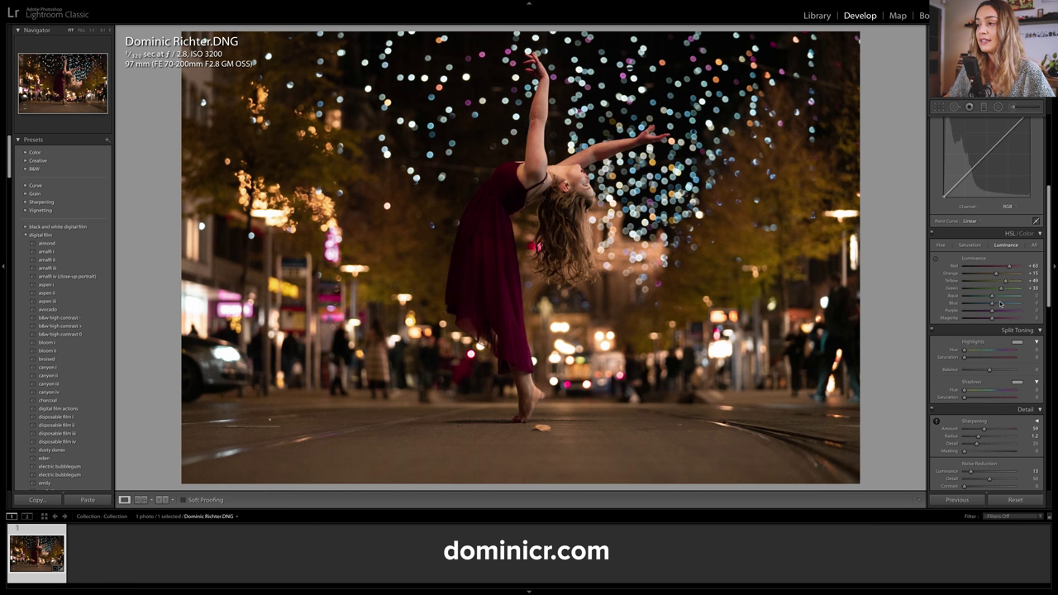
scroll(1000, 302, up, 3)
scroll(1000, 302, up, 3)
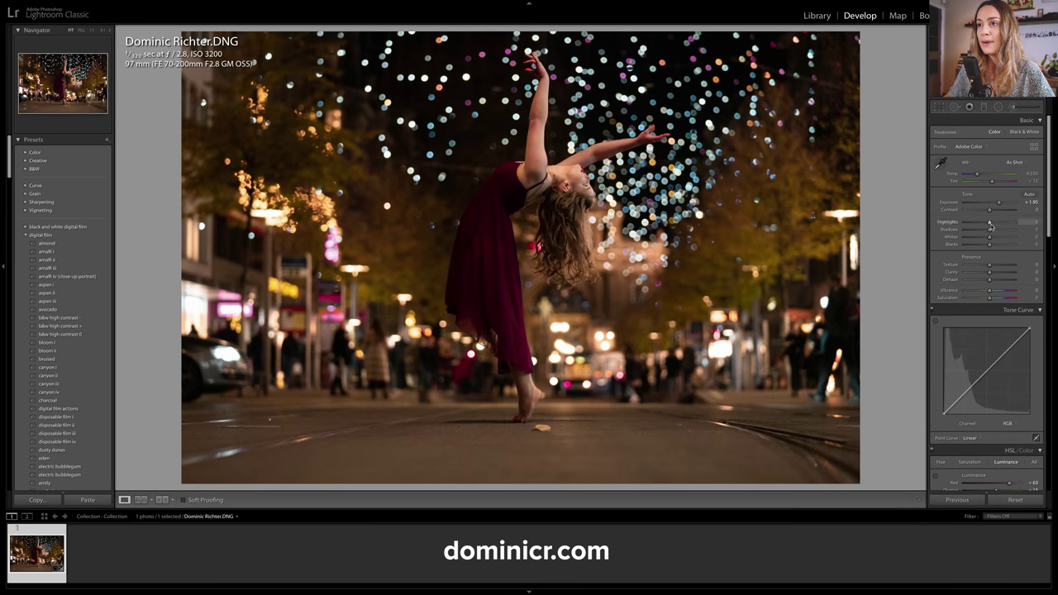
Set Highlights -17, Shadows +36, Blacks -21 and cool the Temp to 4,371
drag(990, 224, 998, 233)
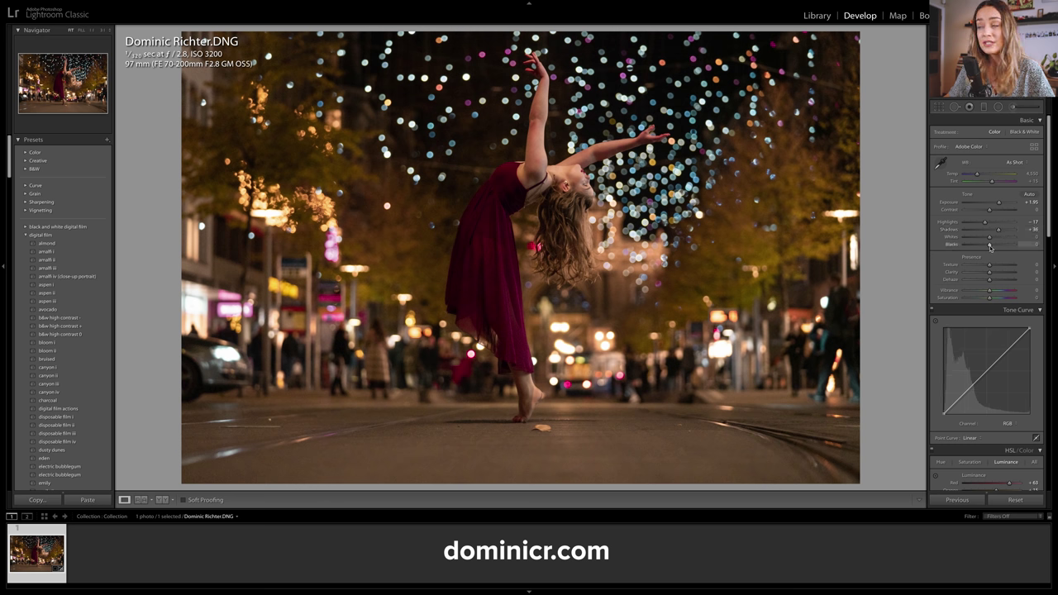
drag(990, 247, 984, 246)
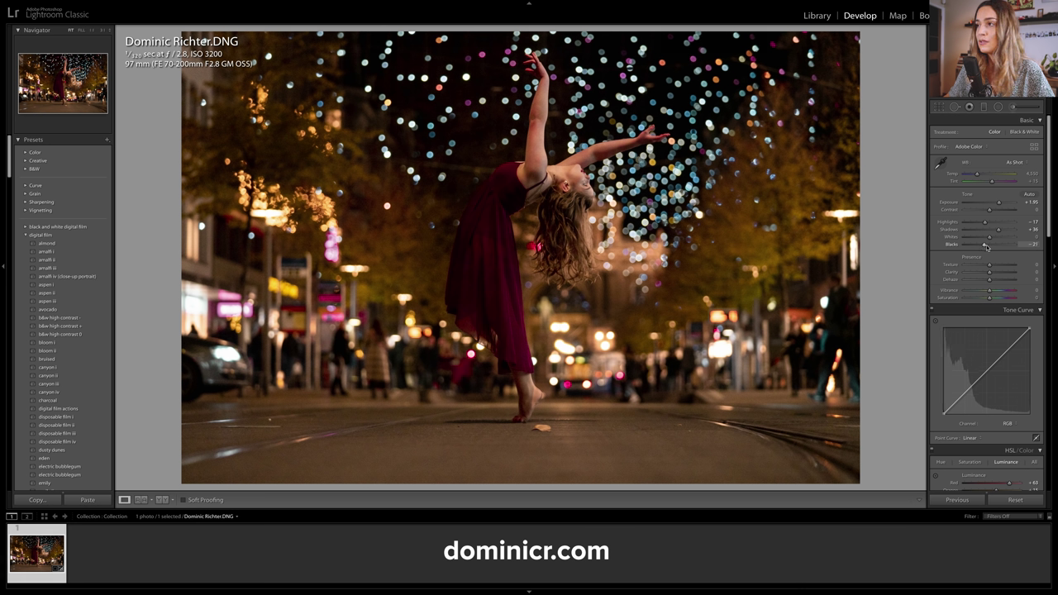
drag(978, 178, 977, 177)
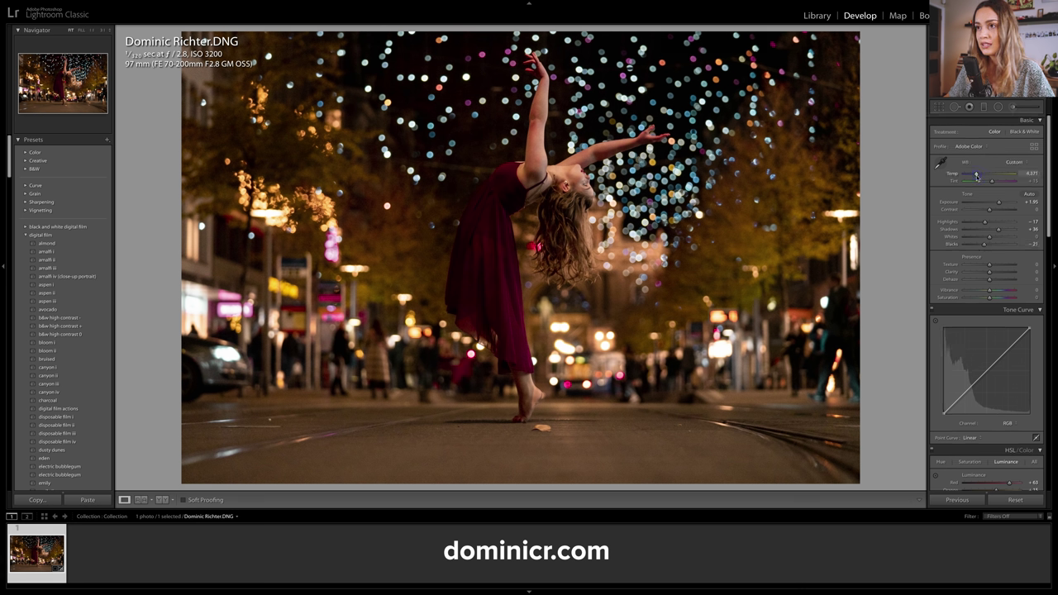
scroll(959, 272, down, 3)
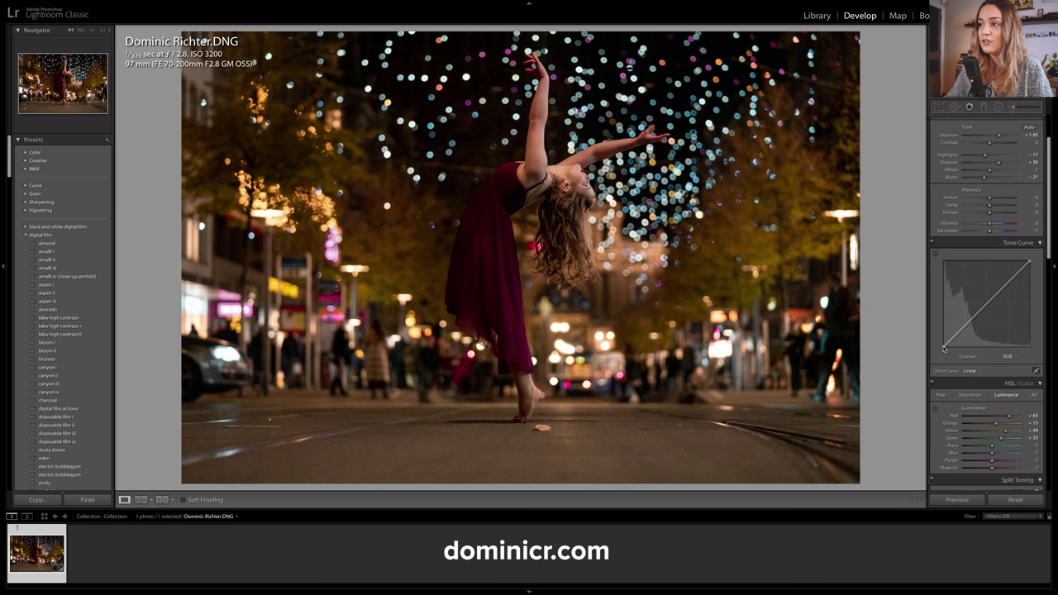
Build a custom S-shaped RGB point curve with the white point pulled down to about 88%
drag(944, 348, 938, 344)
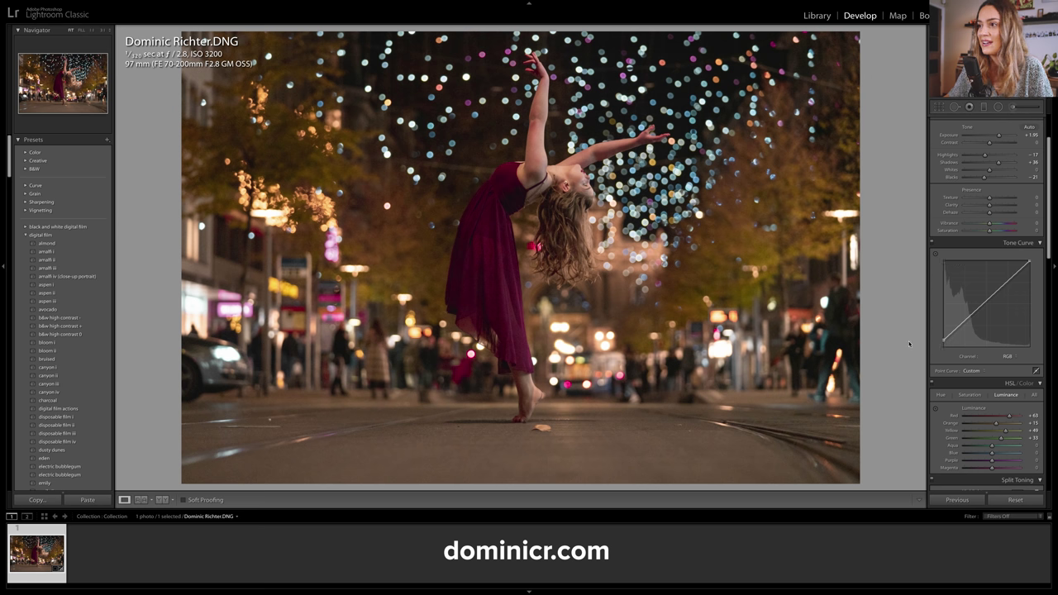
drag(961, 325, 959, 335)
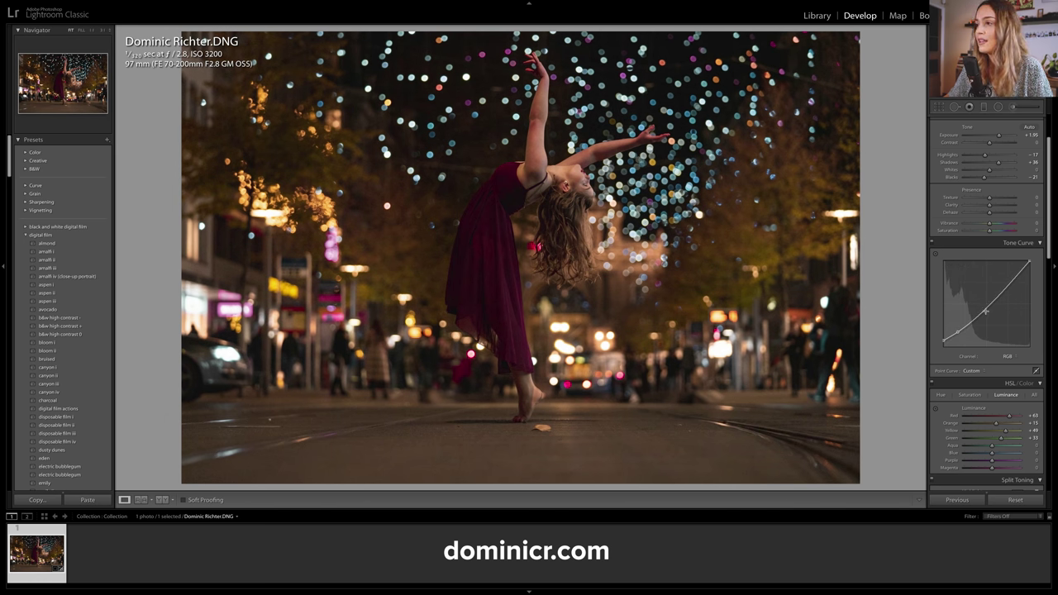
drag(985, 311, 981, 310)
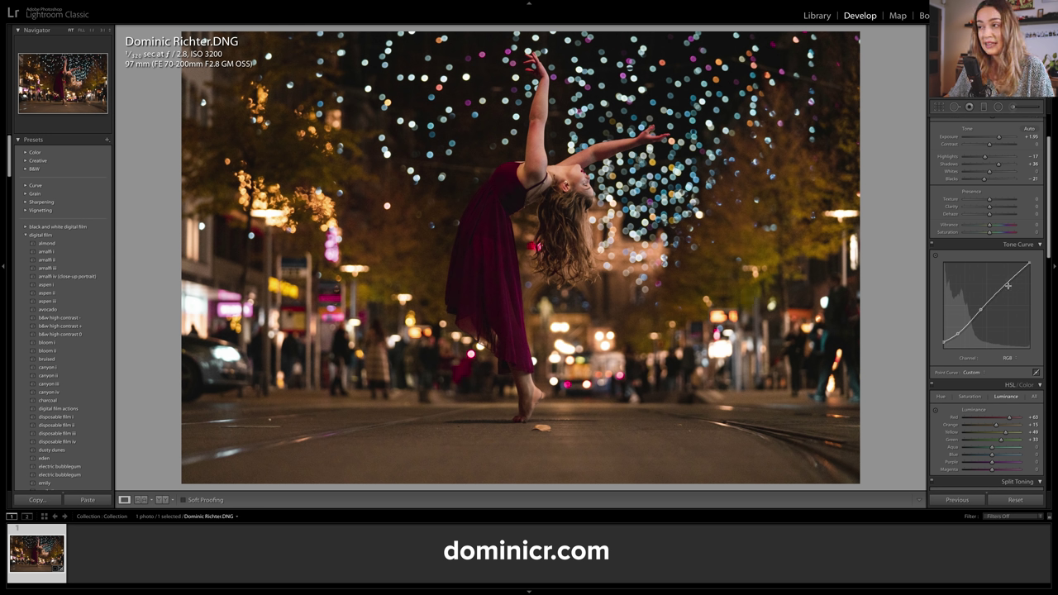
mouse_move(1005, 287)
mouse_down()
mouse_move(1029, 265)
mouse_move(1047, 276)
mouse_up()
scroll(997, 291, up, 1)
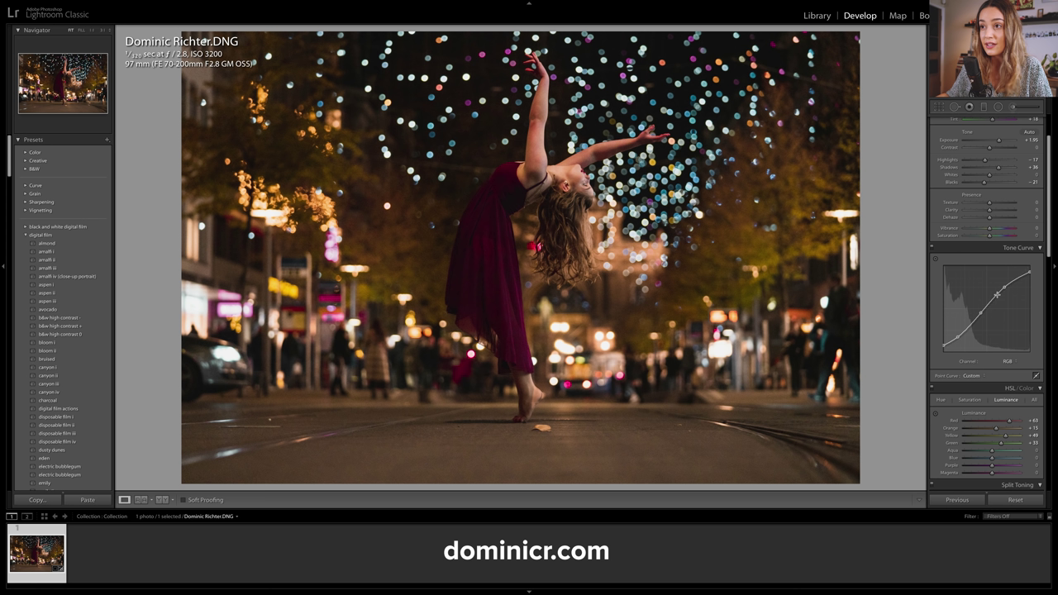
On the Blue tone curve channel, add a lowered shadow point and a lifted upper-midtone point
click(1007, 362)
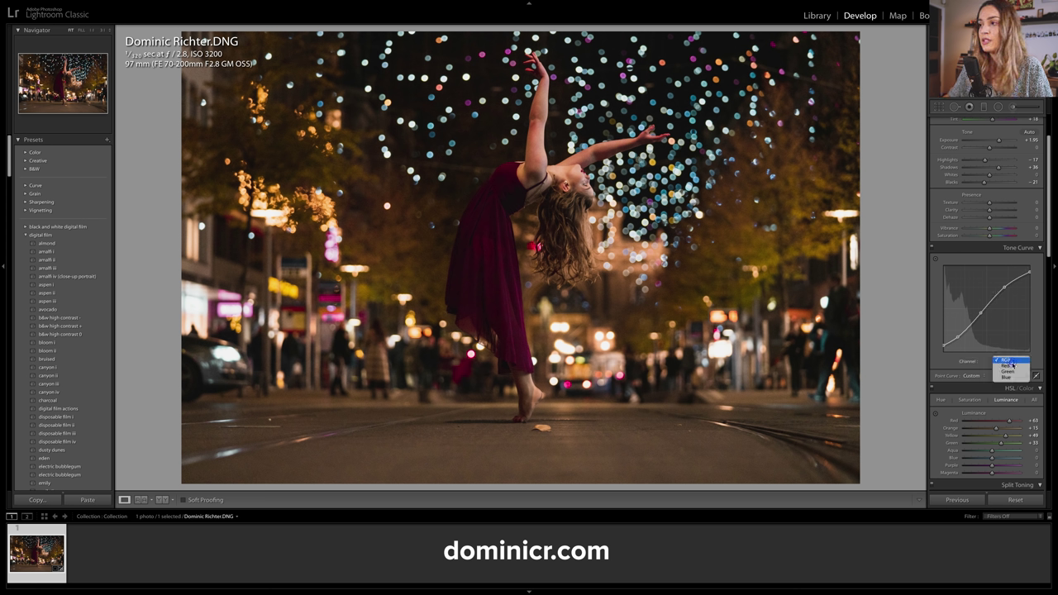
click(1015, 378)
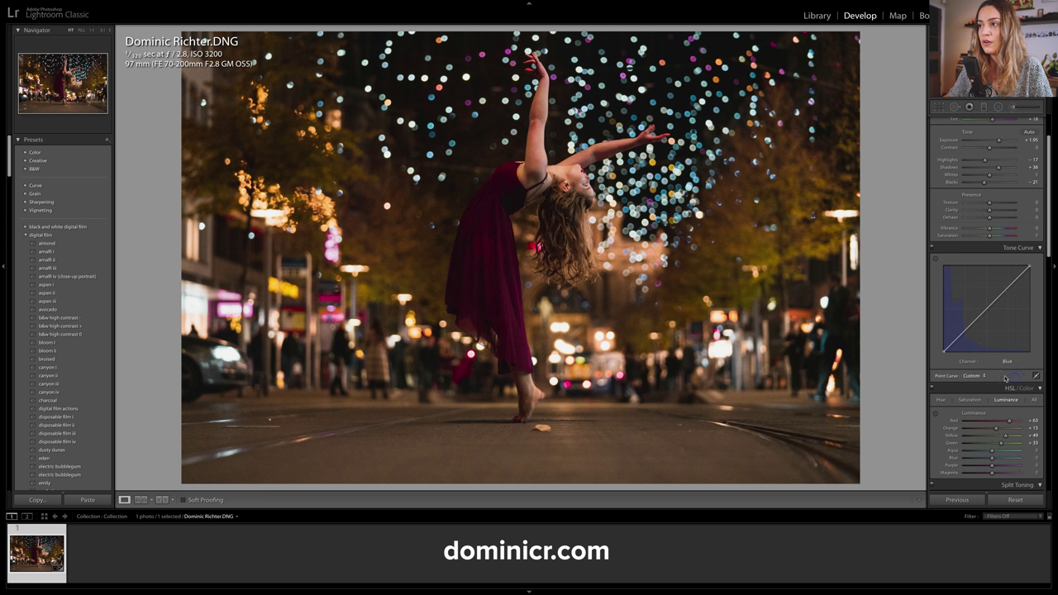
click(966, 334)
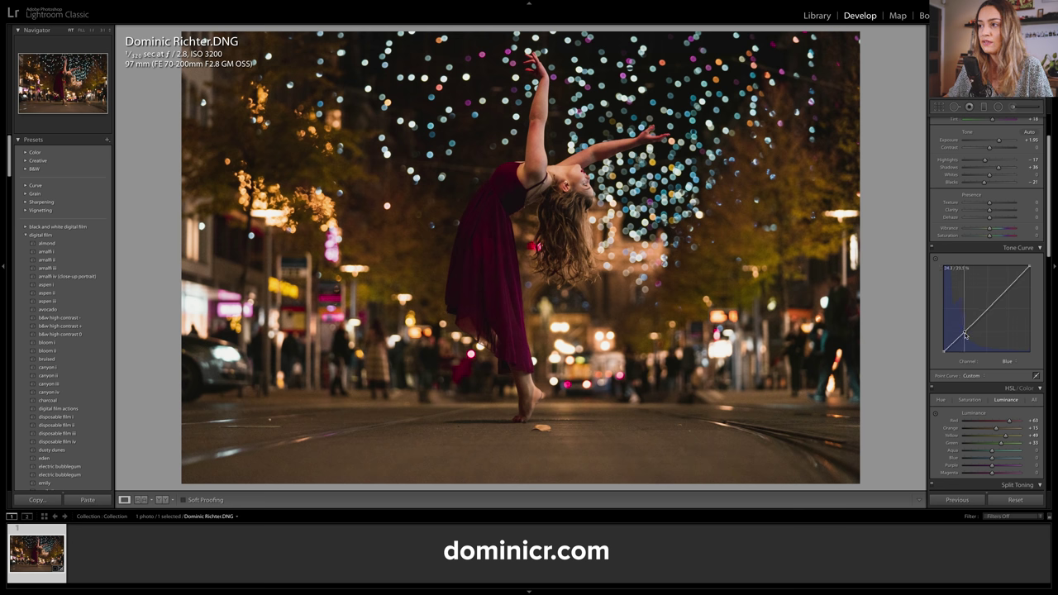
drag(965, 334, 964, 335)
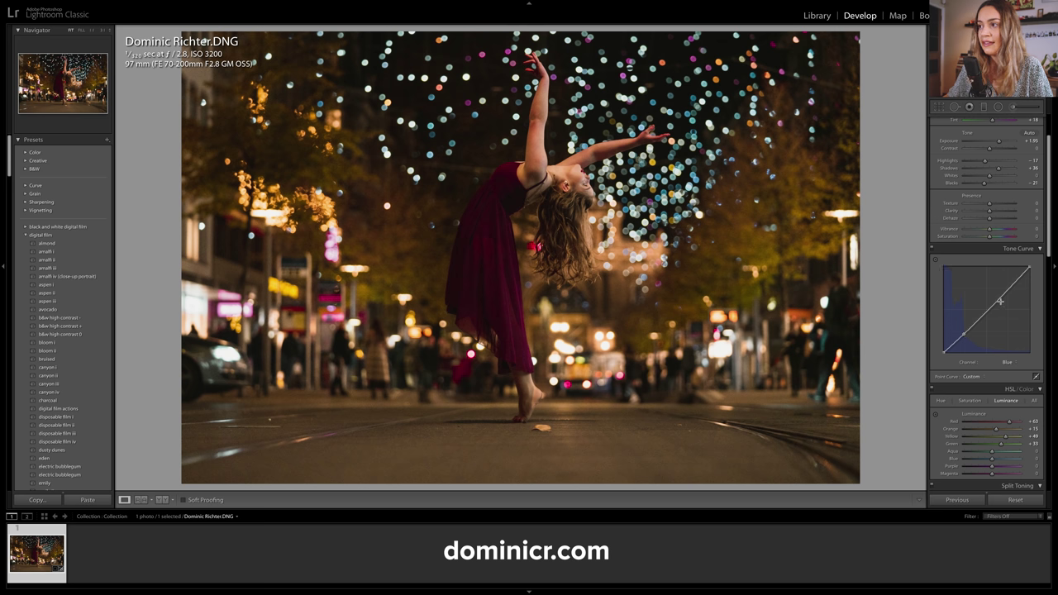
drag(1000, 301, 997, 295)
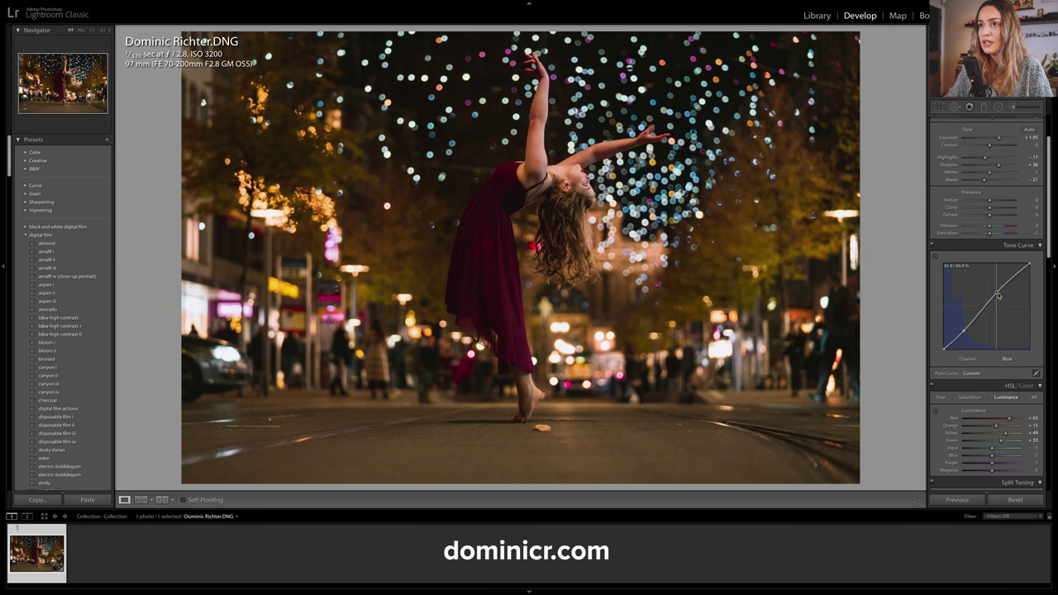
Switch the tone curve to the Green channel and add a shadow point
click(1014, 363)
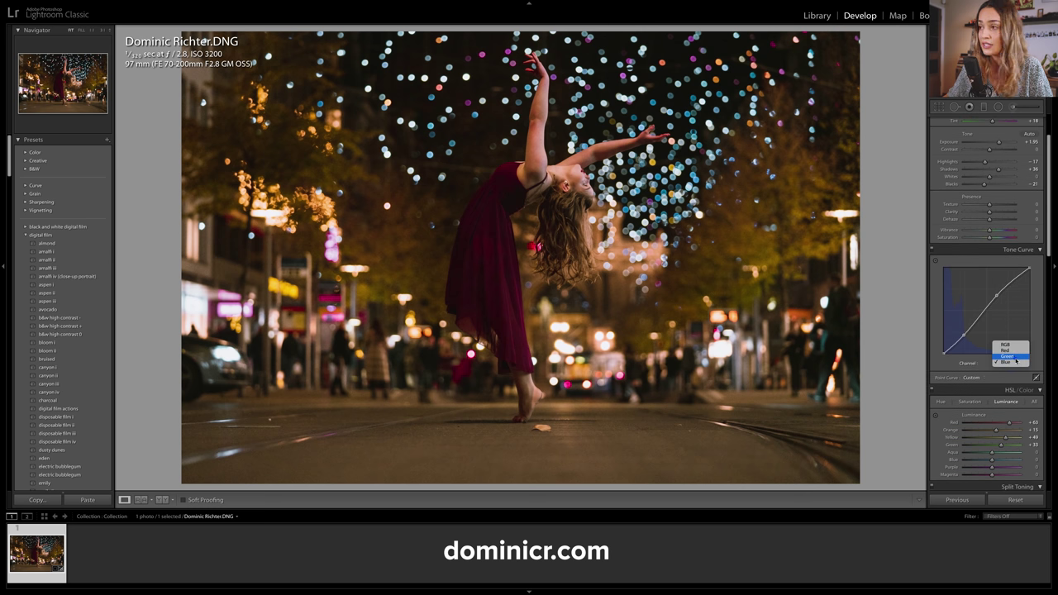
click(1015, 359)
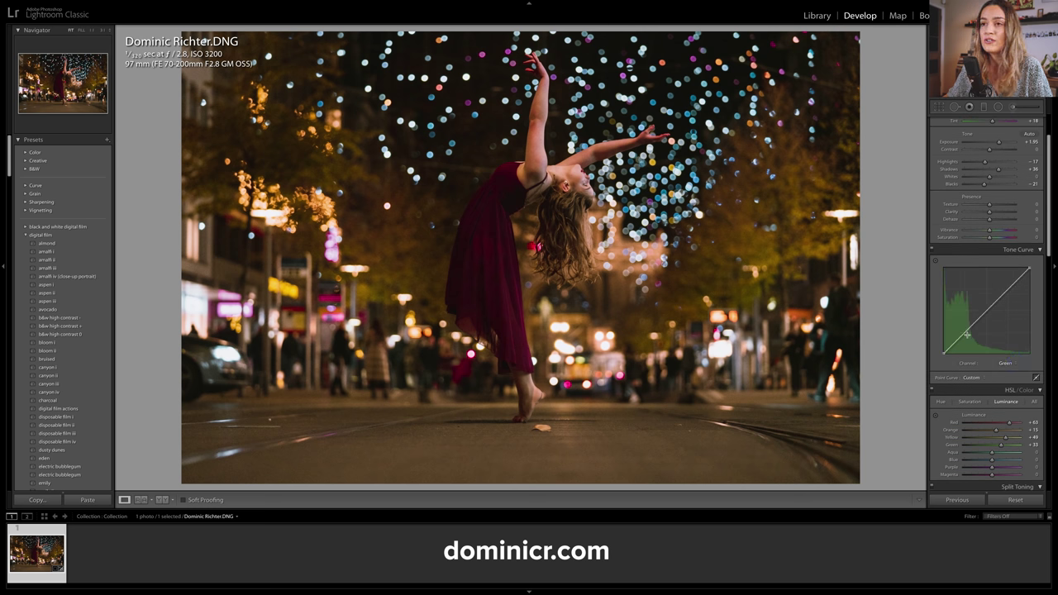
click(966, 334)
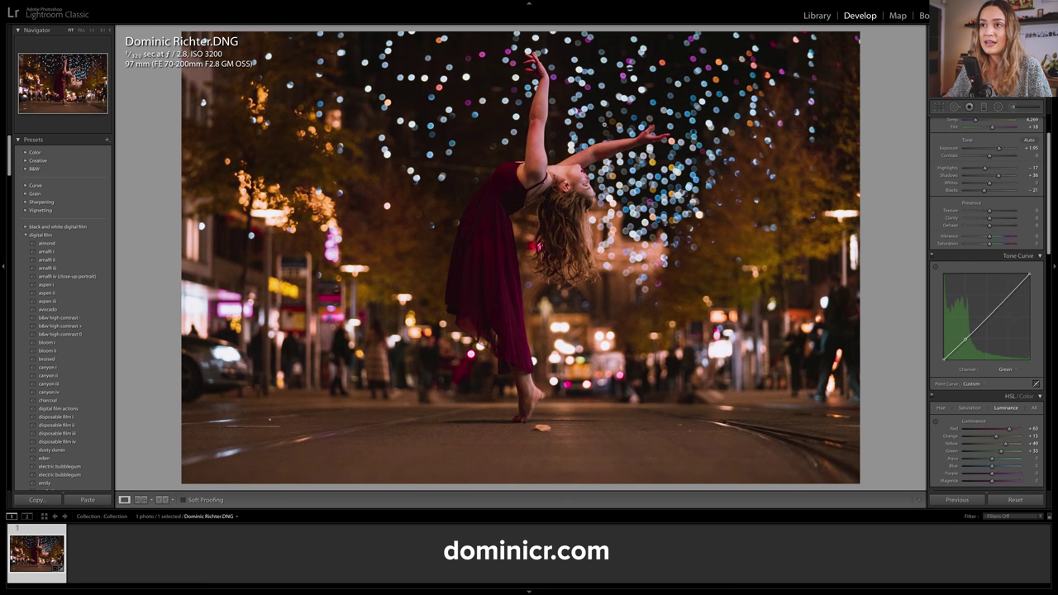
Add an upper Green curve point, then set Temp 3,903, Exposure +2.00 and Highlights -35
click(1000, 305)
scroll(976, 175, up, 3)
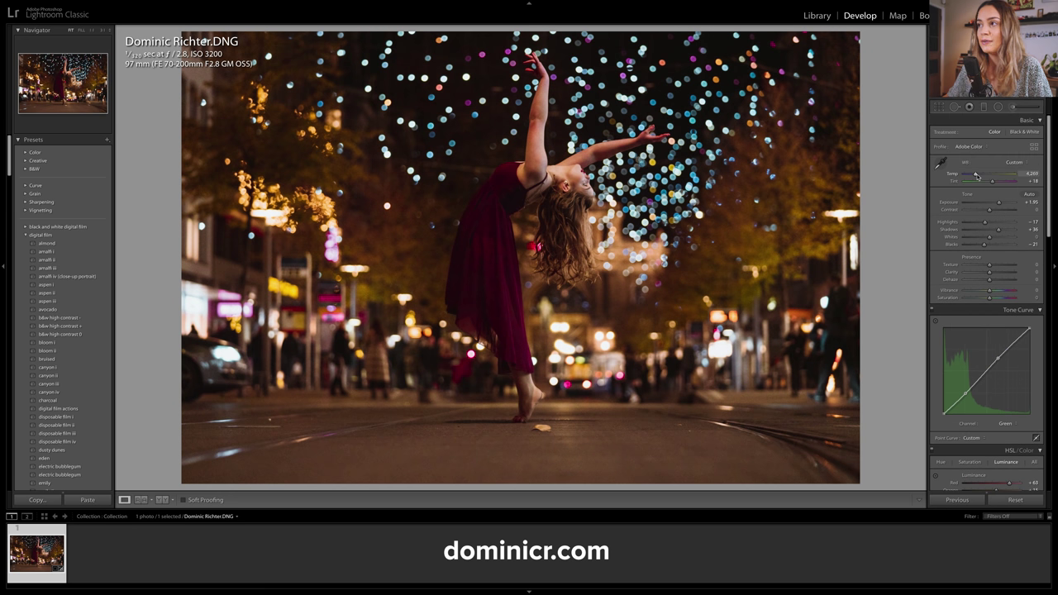
drag(977, 175, 999, 202)
drag(984, 221, 980, 221)
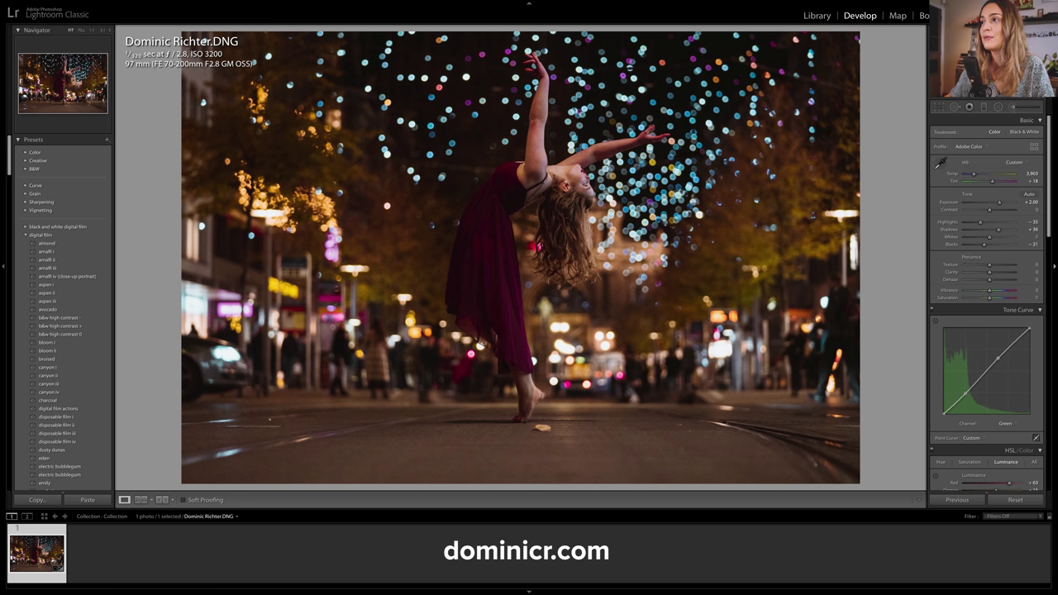
click(984, 108)
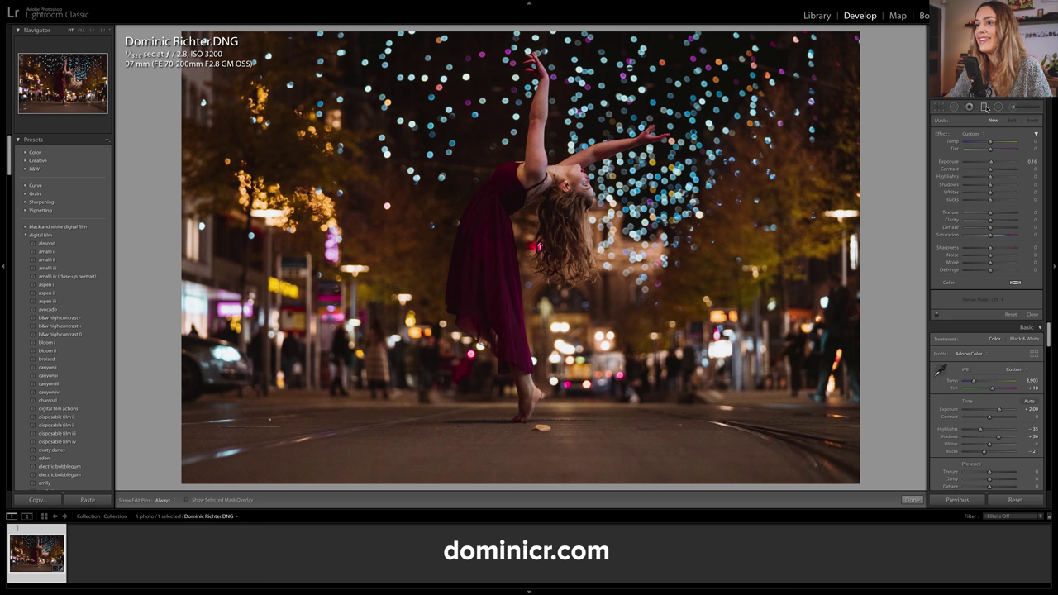
Darken the lower street with a graduated filter using negative Exposure
drag(517, 453, 521, 317)
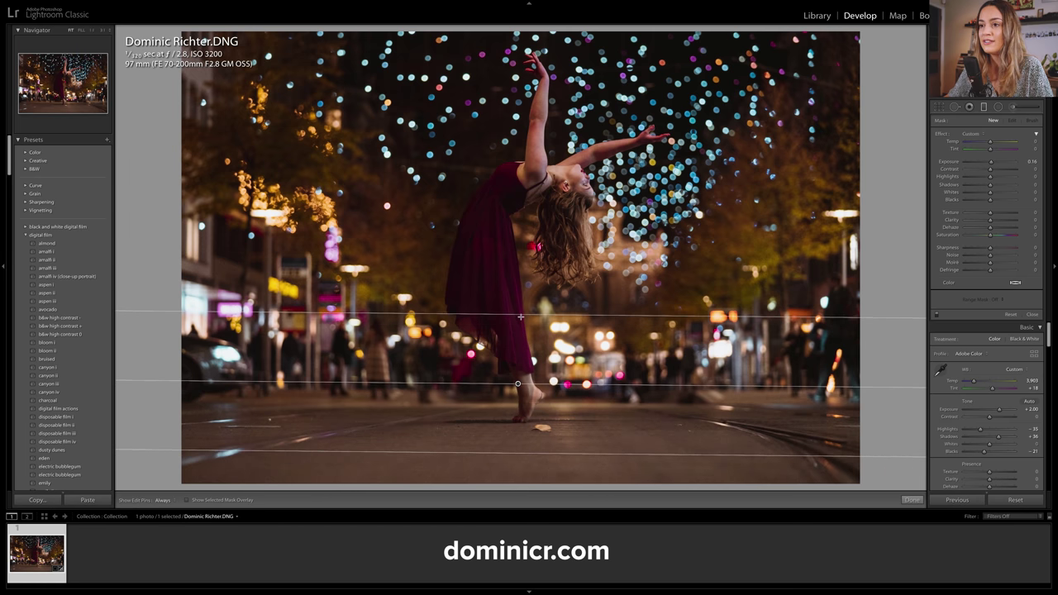
drag(992, 163, 987, 164)
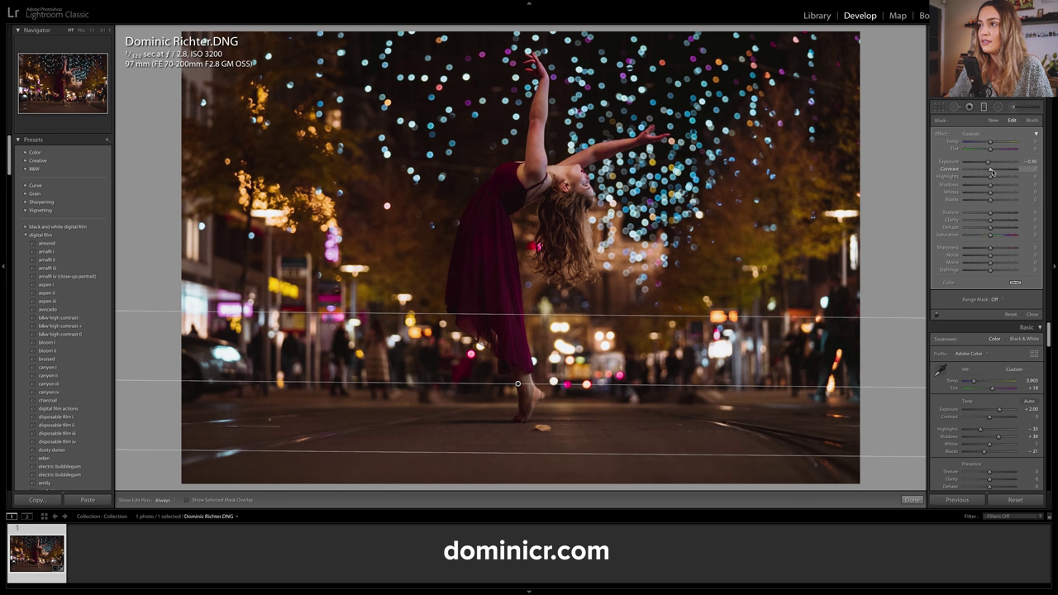
key(m)
Add two angled graduated filters across the dancer with slightly positive Exposure
click(986, 107)
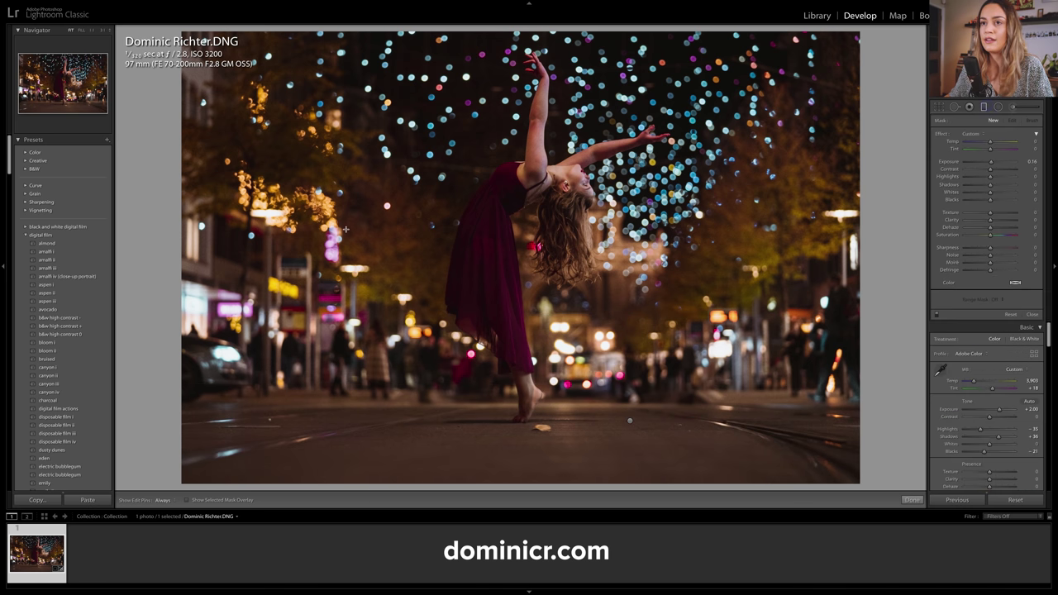
drag(304, 216, 595, 237)
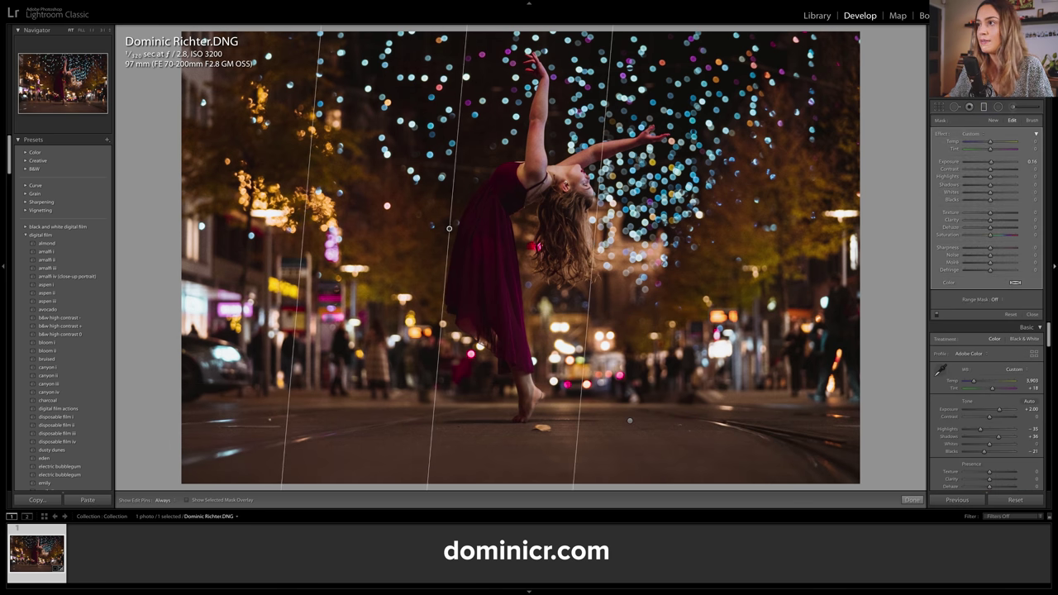
drag(991, 162, 994, 168)
drag(676, 208, 460, 225)
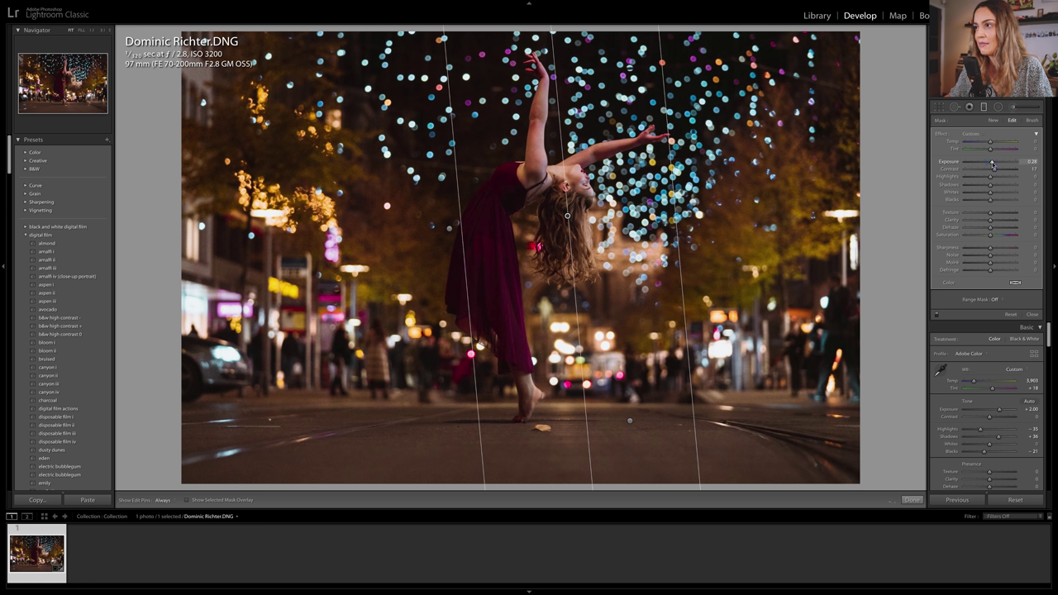
drag(994, 166, 994, 165)
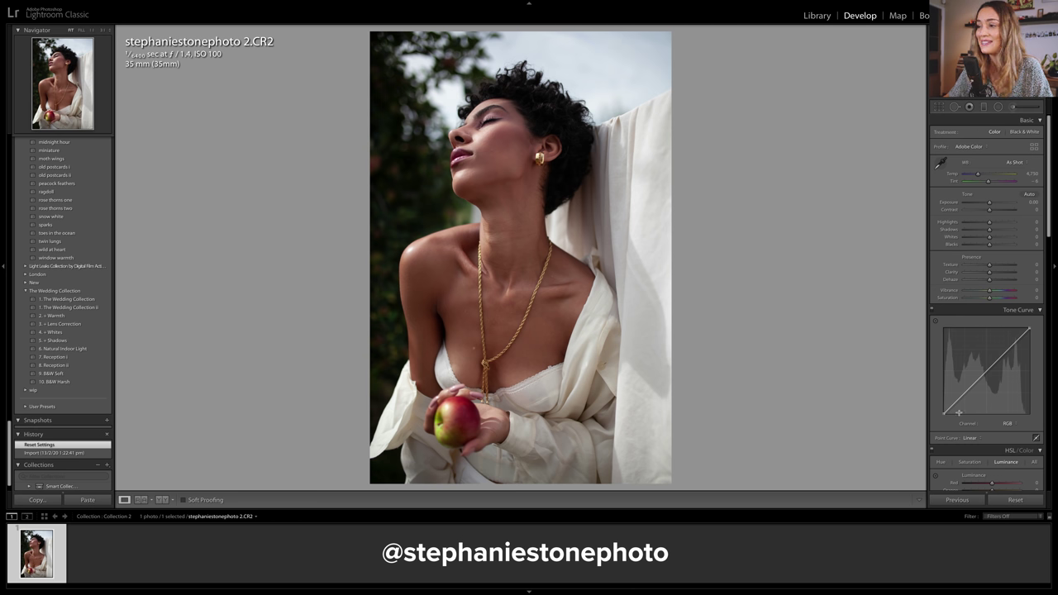
Lift the apple portrait's black point to about 11% for a faded curve, then compare before and after
drag(943, 413, 944, 406)
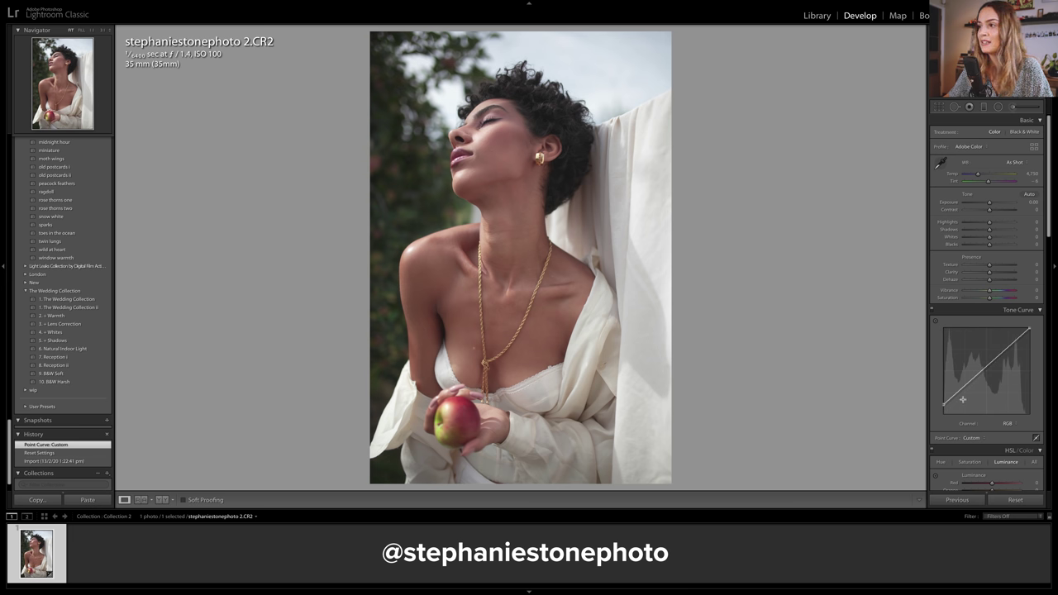
drag(944, 405, 1039, 335)
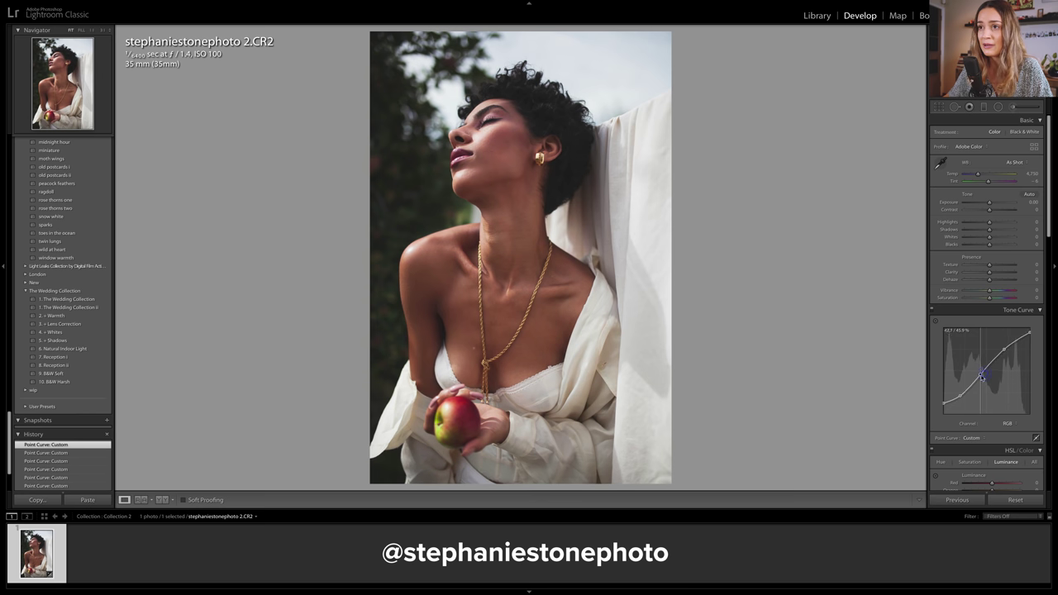
click(932, 310)
click(932, 310)
click(933, 310)
click(932, 310)
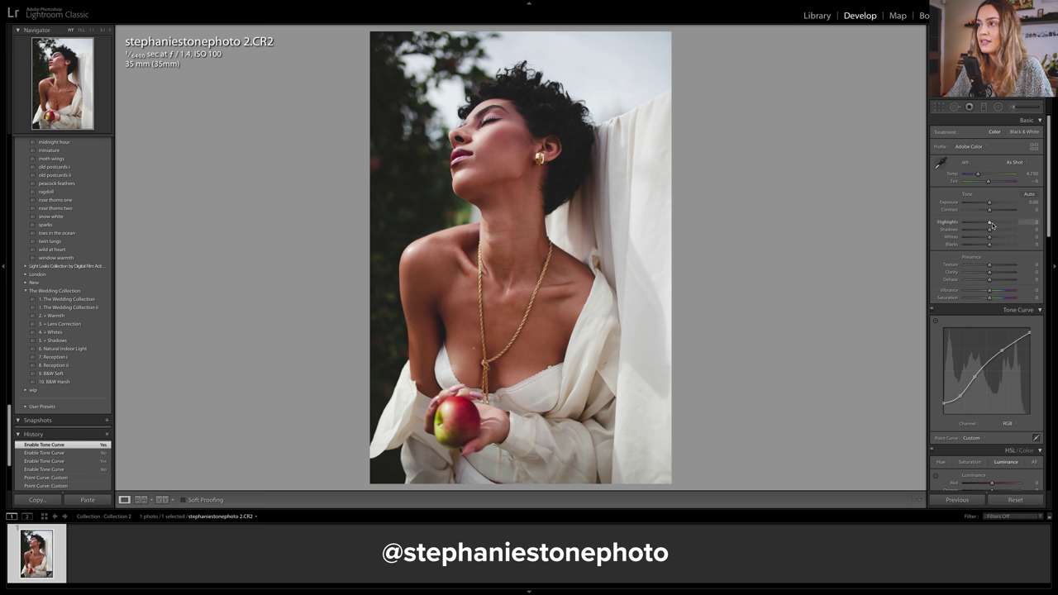
Set Highlights -59, Shadows +52, Contrast +9, Whites +22, Blacks -11 and cool the Temp
mouse_move(989, 223)
mouse_down()
mouse_move(969, 223)
mouse_move(999, 232)
mouse_up()
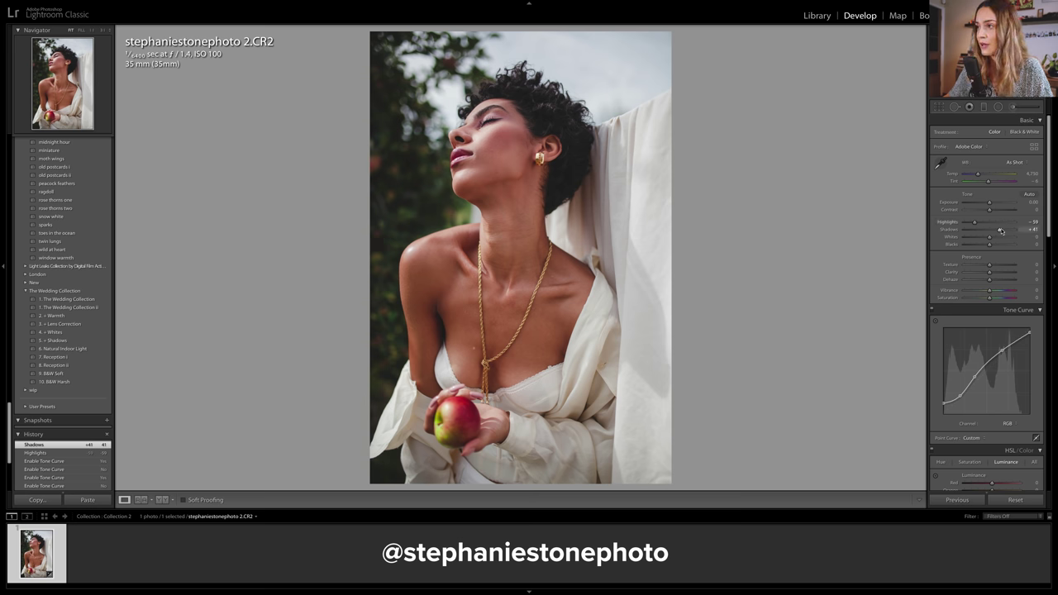
drag(1000, 231, 986, 246)
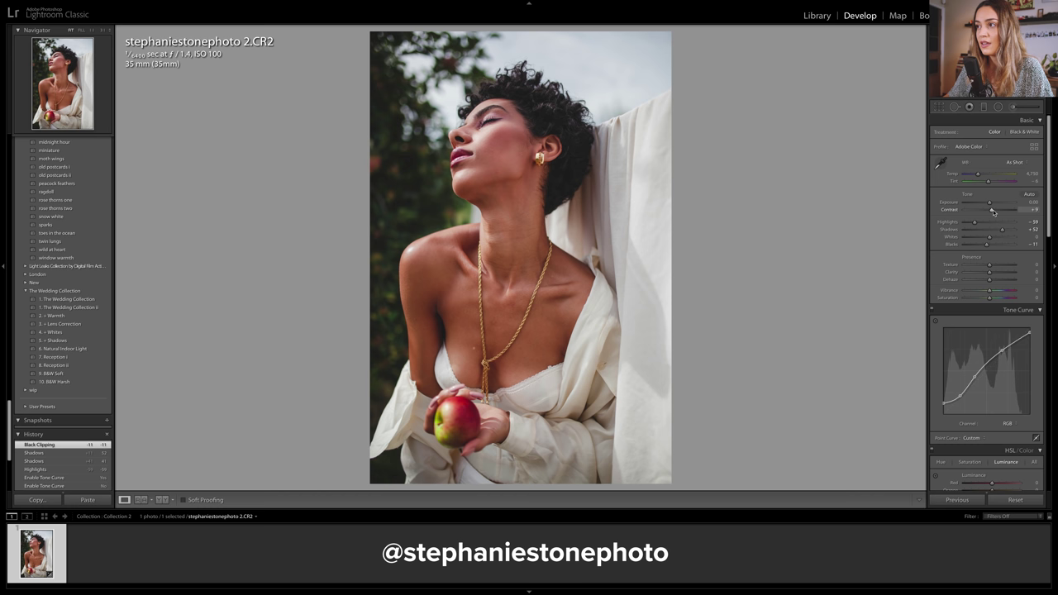
drag(990, 210, 995, 241)
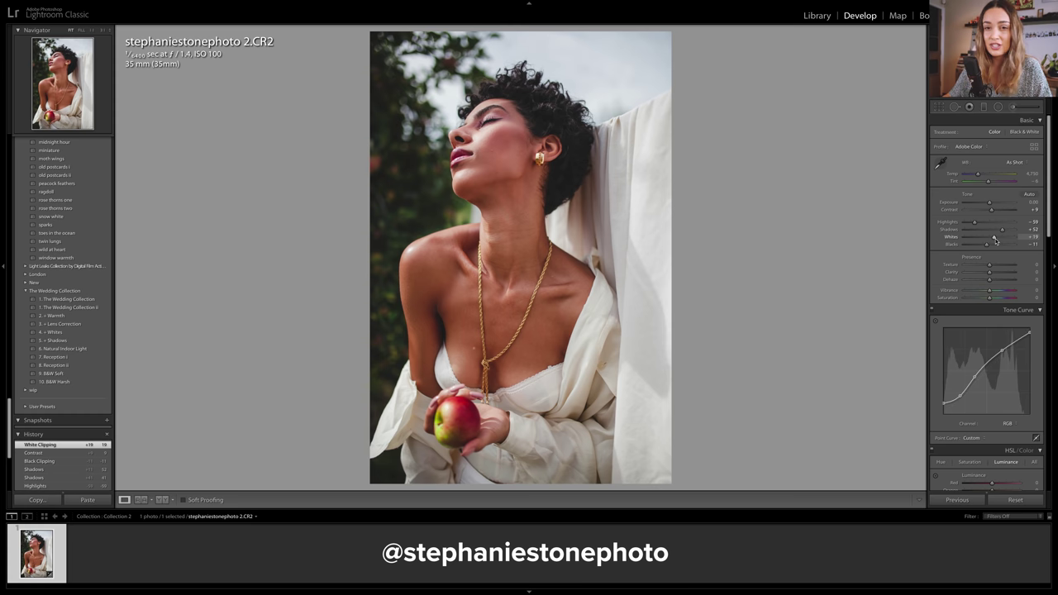
drag(995, 240, 996, 240)
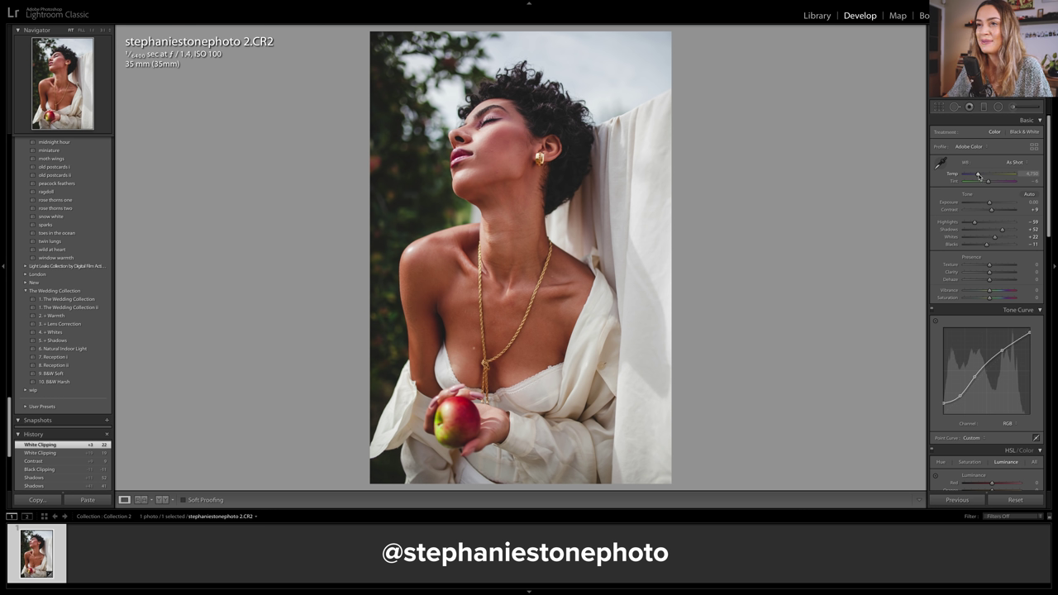
drag(979, 176, 977, 176)
scroll(980, 206, down, 3)
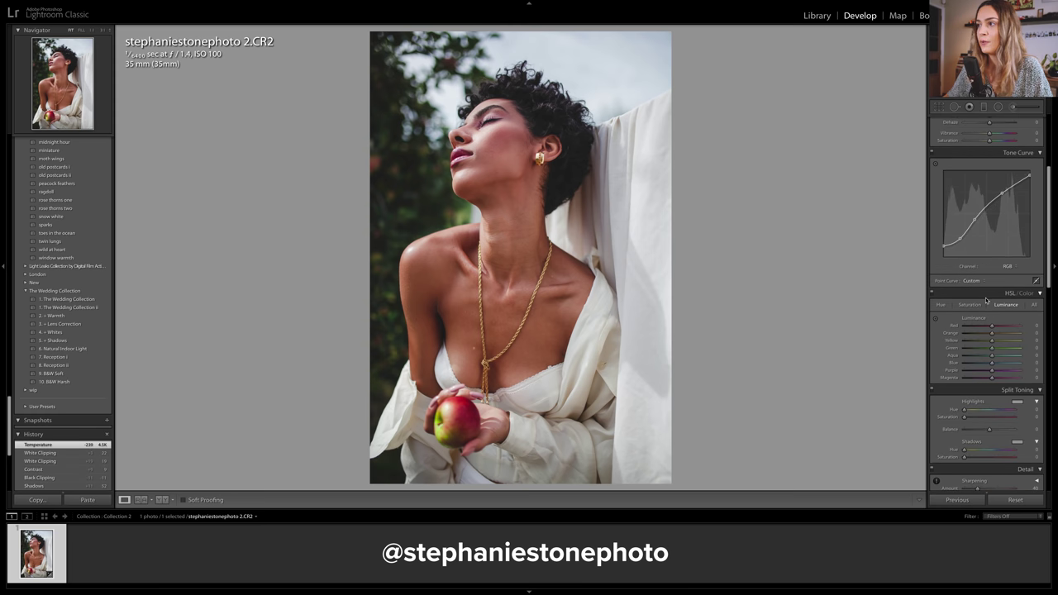
scroll(967, 264, down, 2)
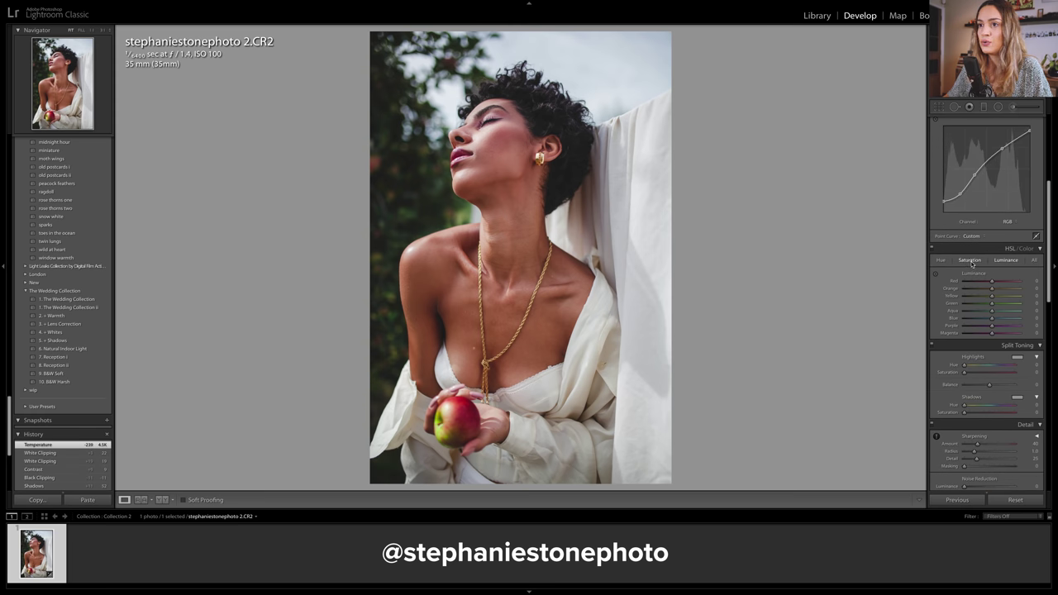
Lower HSL Orange saturation to -15 and paint an Adjustment Brush stroke on the cheek
click(972, 261)
drag(992, 288, 988, 290)
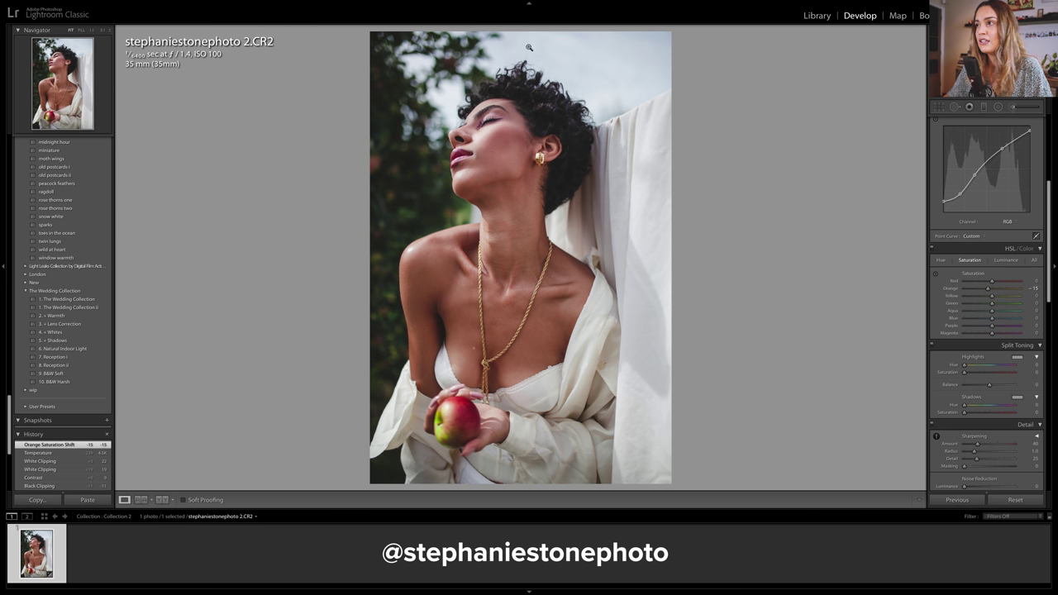
click(1016, 108)
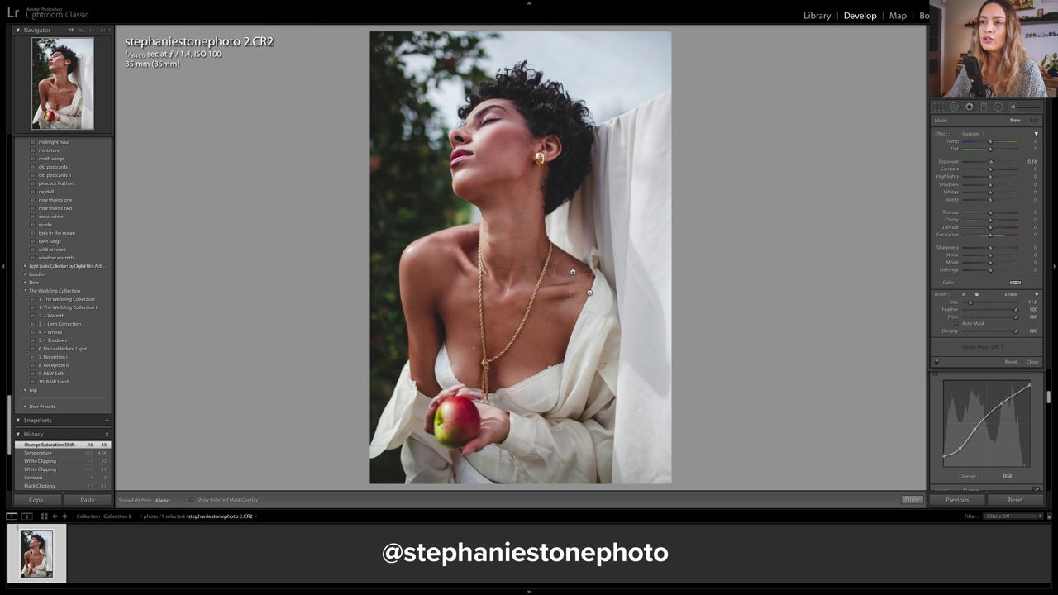
scroll(570, 240, up, 5)
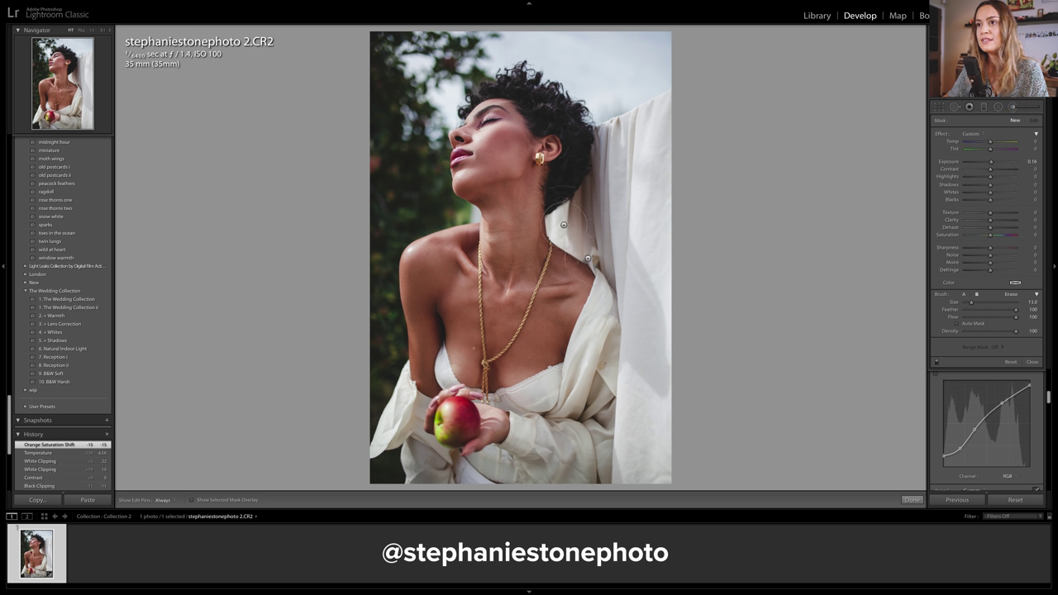
scroll(515, 172, up, 5)
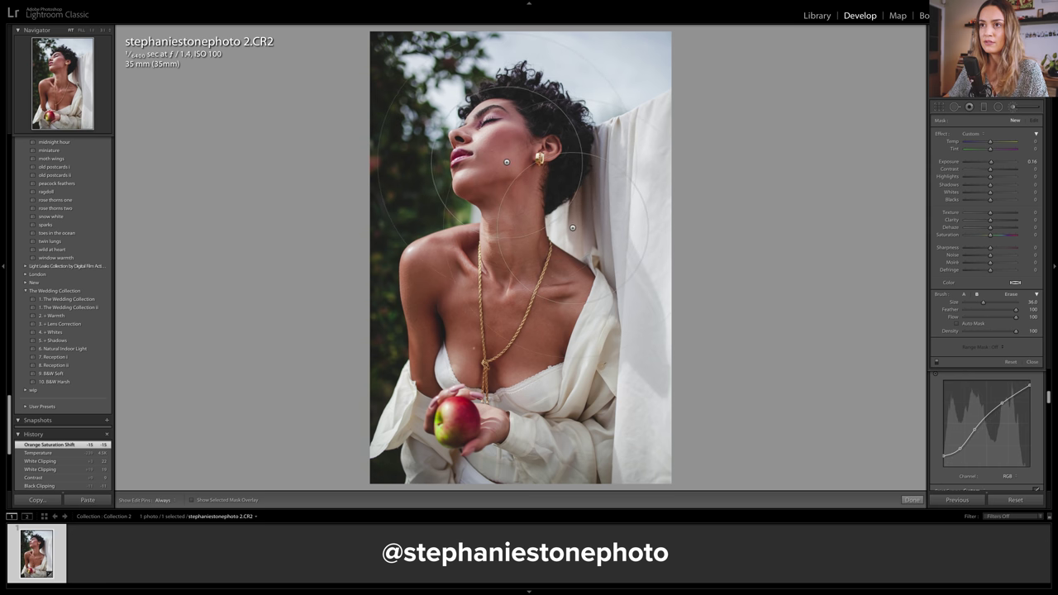
scroll(566, 221, down, 2)
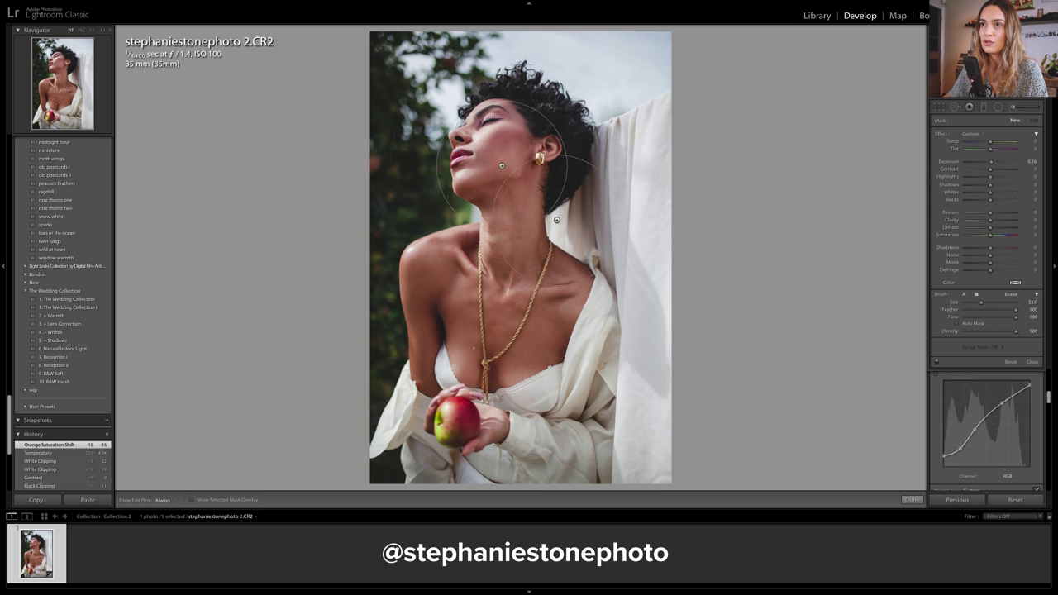
click(506, 157)
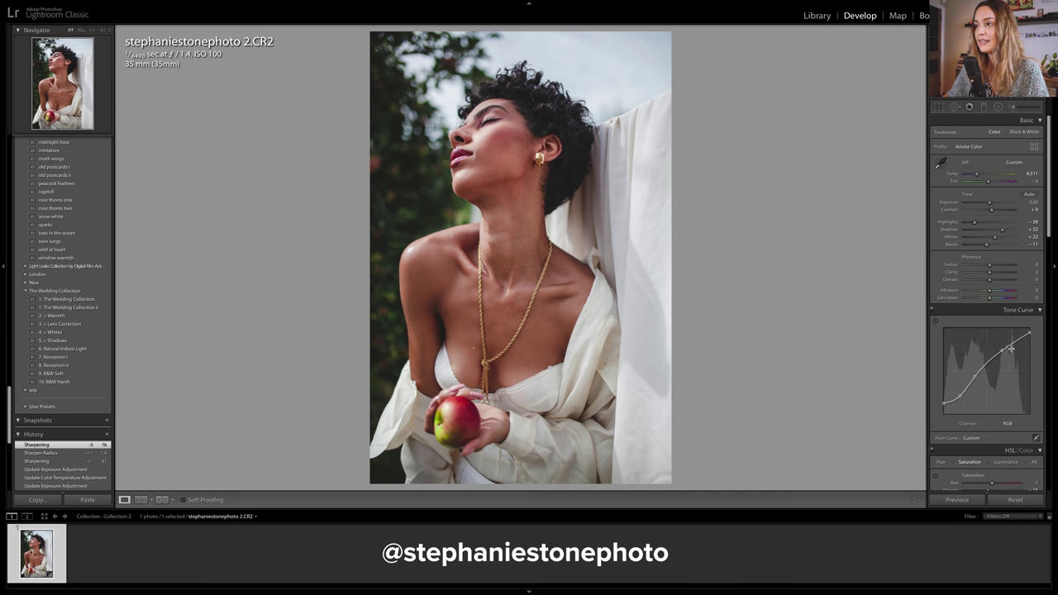
scroll(1011, 349, down, 2)
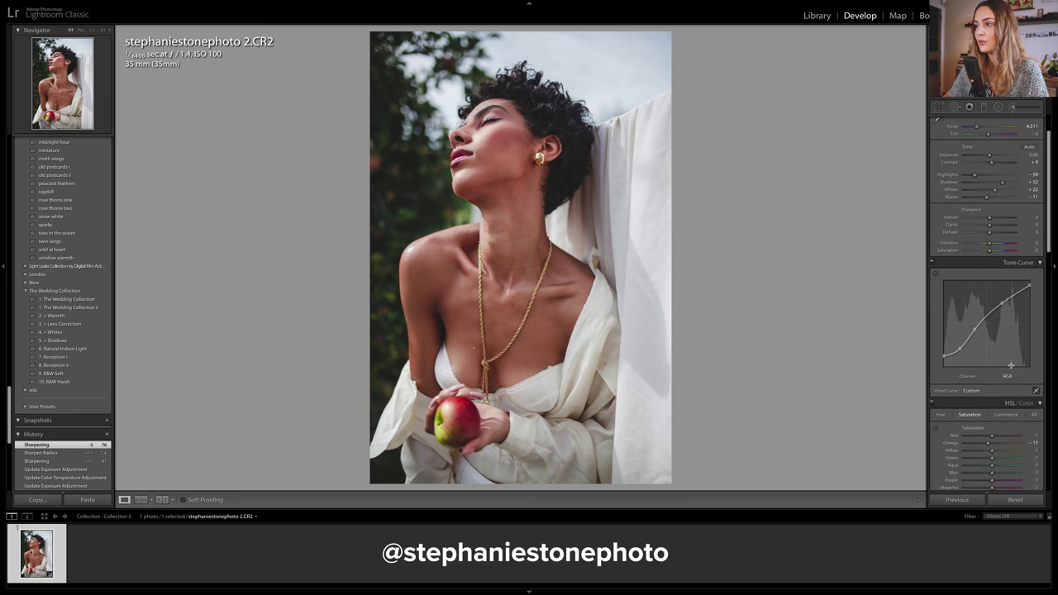
Switch the Tone Curve to the Blue channel and lift its black point
click(1009, 376)
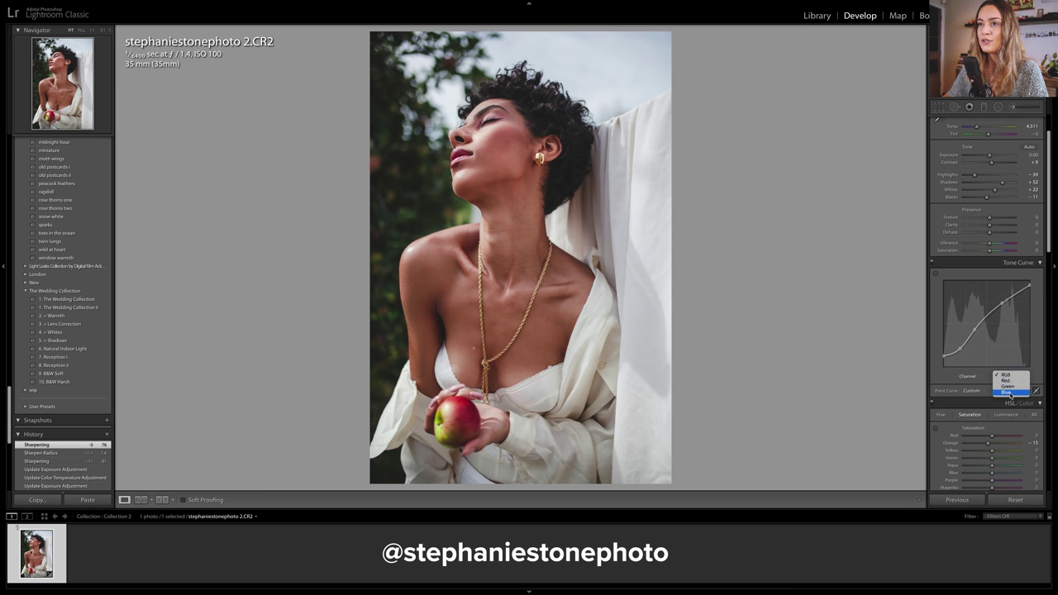
click(1010, 393)
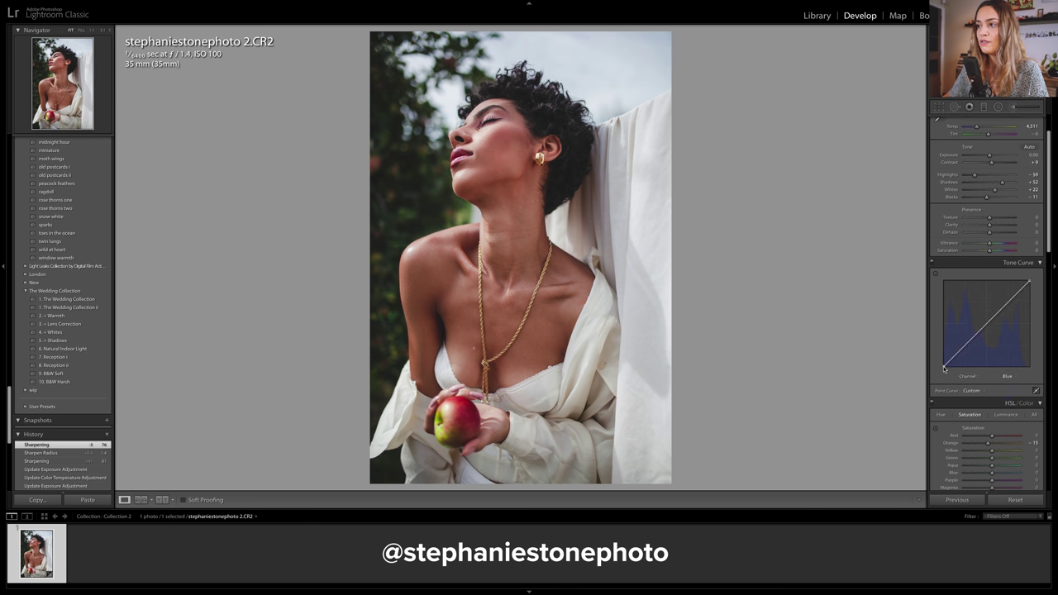
drag(945, 368, 988, 324)
click(991, 328)
Split-tone highlights at hue 43, saturation 11 and shadows at hue 24, saturation 13
scroll(985, 335, down, 3)
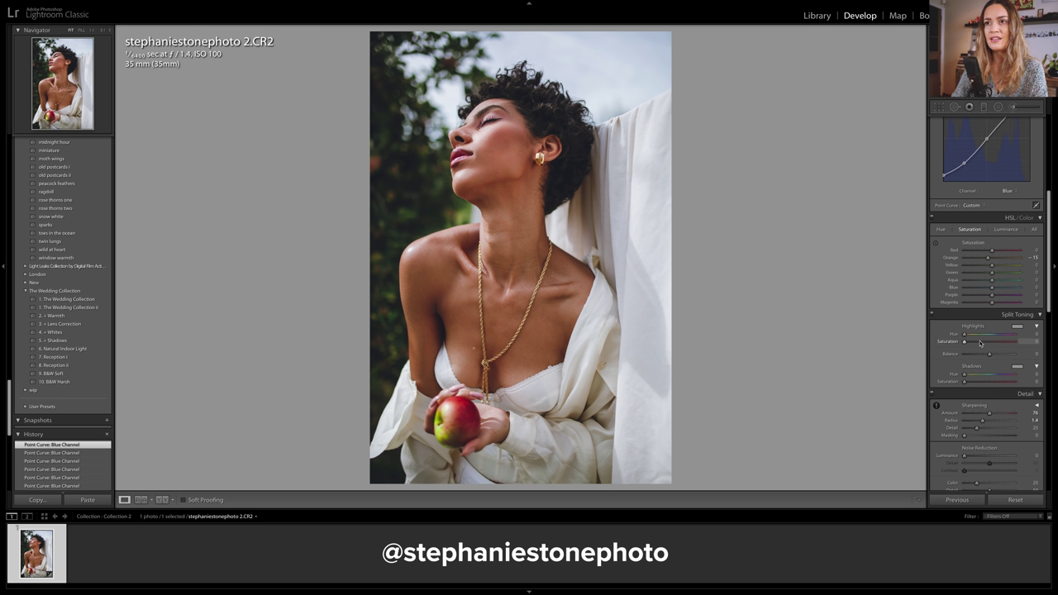
drag(981, 342, 972, 336)
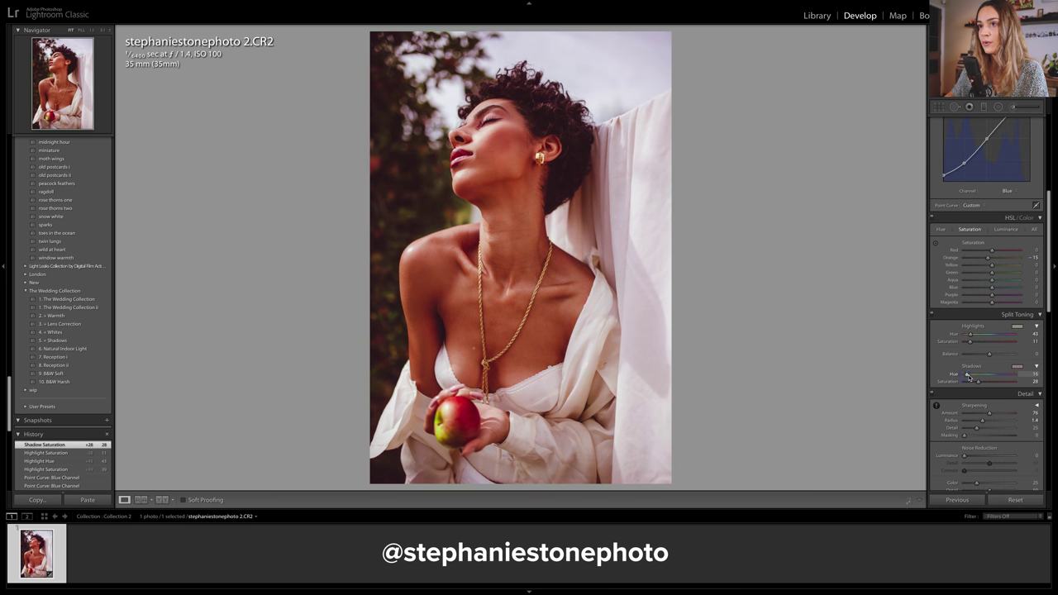
mouse_move(970, 376)
mouse_down()
mouse_move(949, 385)
mouse_move(972, 383)
mouse_up()
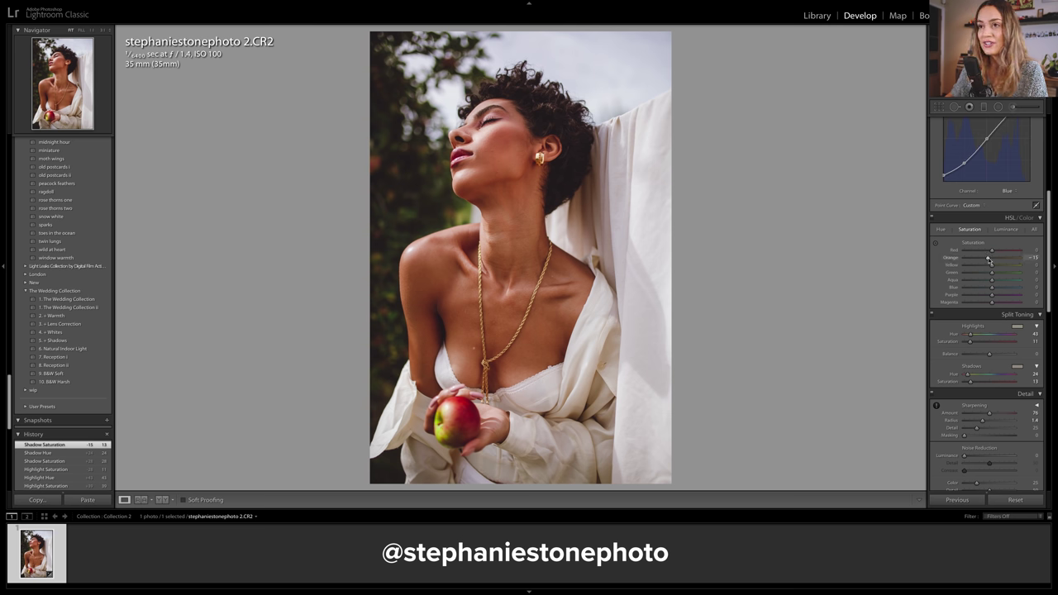
Lower HSL Orange saturation to -43 and Red saturation to -15
drag(989, 261, 982, 258)
drag(992, 249, 988, 252)
click(1005, 229)
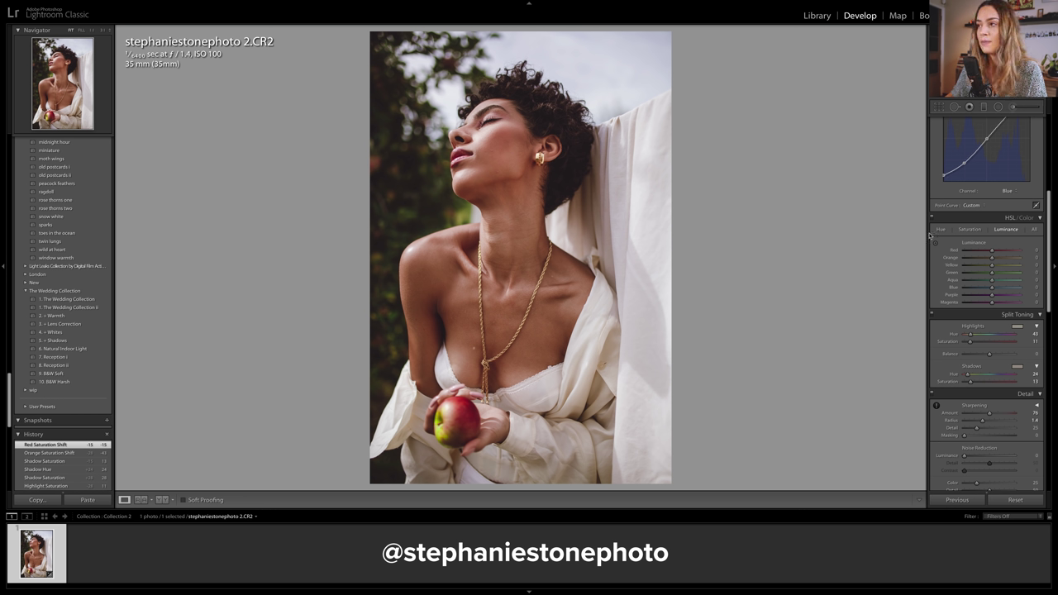
Brighten Yellow/Green luminance and add a left-side graduated filter with lifted Shadows, cooler Temp
mouse_move(992, 271)
mouse_down()
mouse_move(1007, 264)
mouse_move(1007, 276)
mouse_up()
click(984, 108)
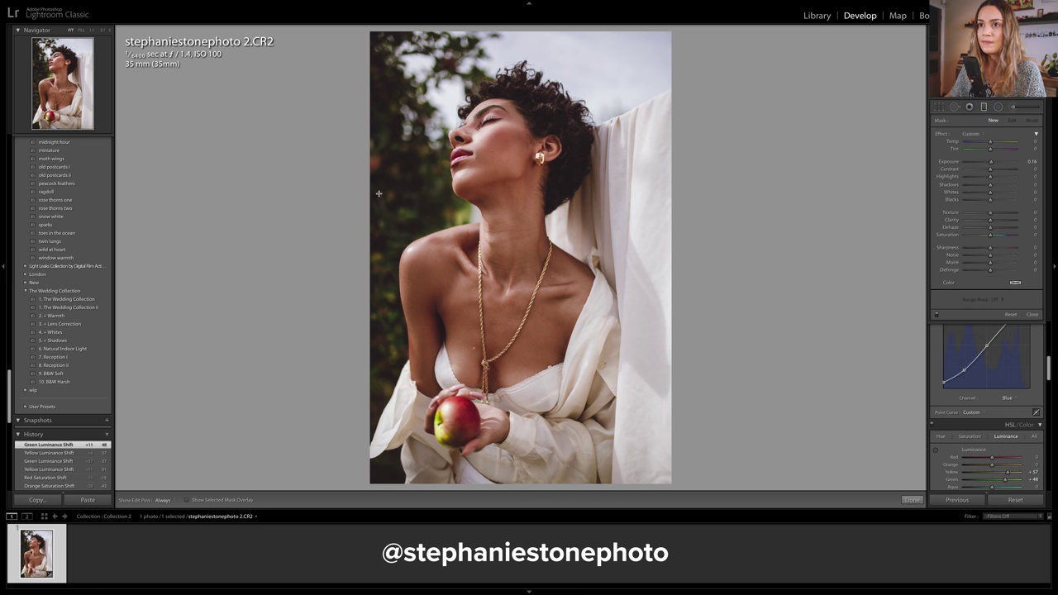
drag(379, 194, 426, 198)
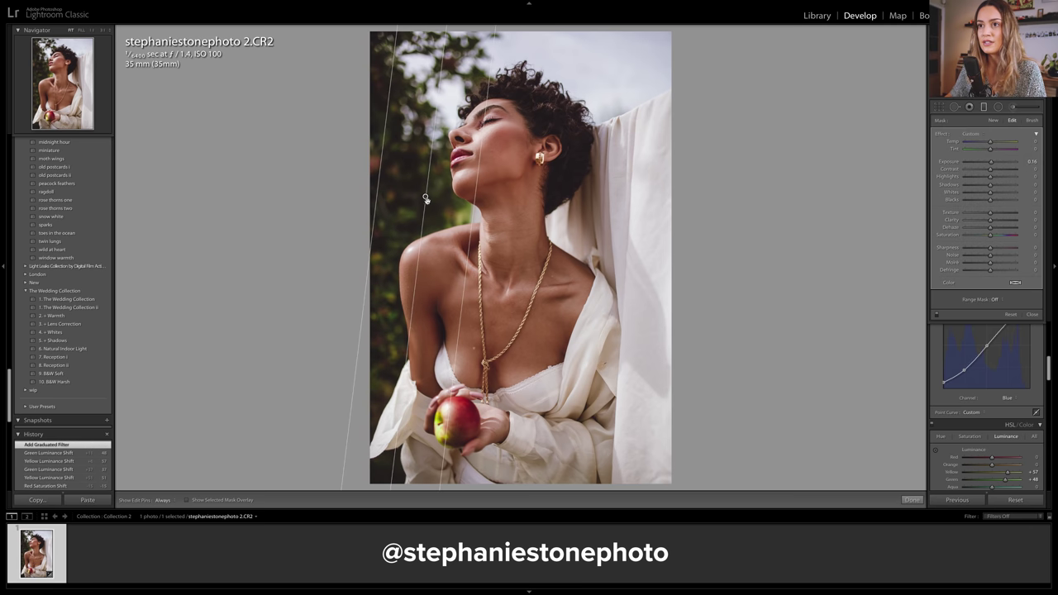
drag(996, 187, 997, 186)
drag(990, 142, 986, 150)
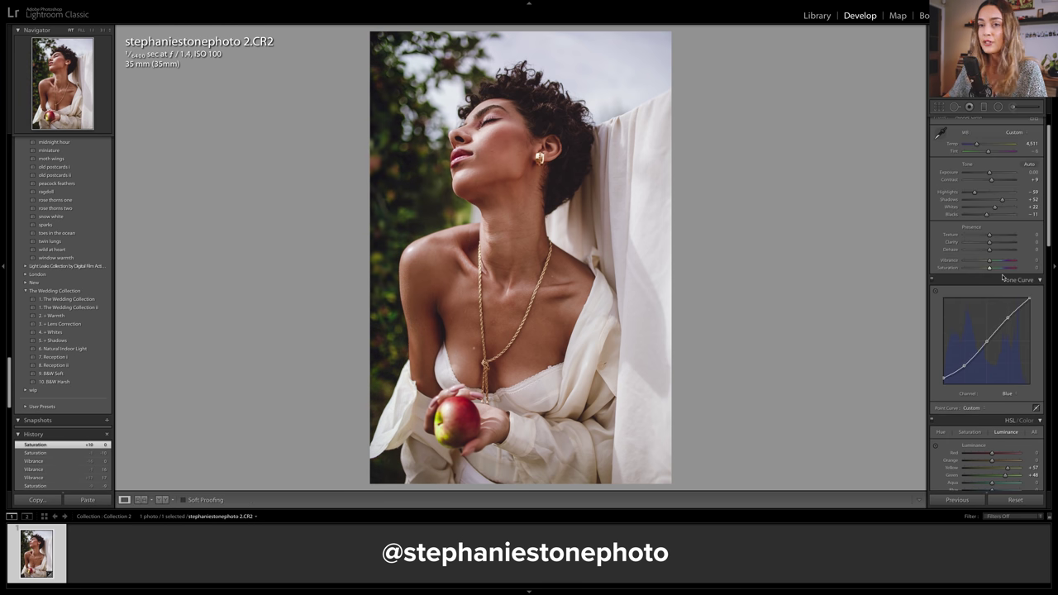
Lower overall Saturation and shift Calibration Green hue to -15 and Red hue to -11
drag(991, 271, 992, 263)
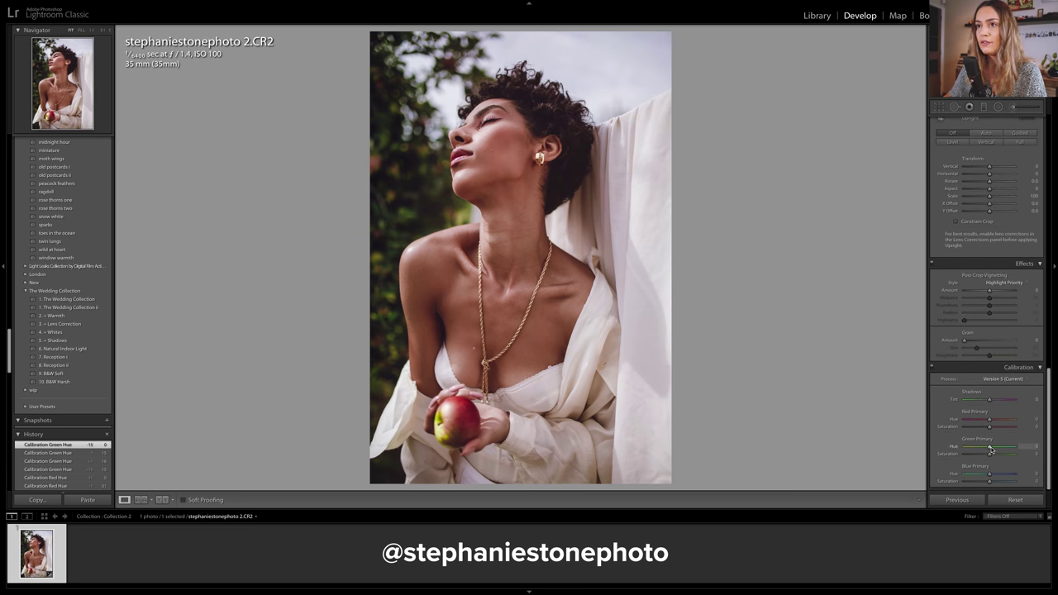
drag(991, 449, 989, 423)
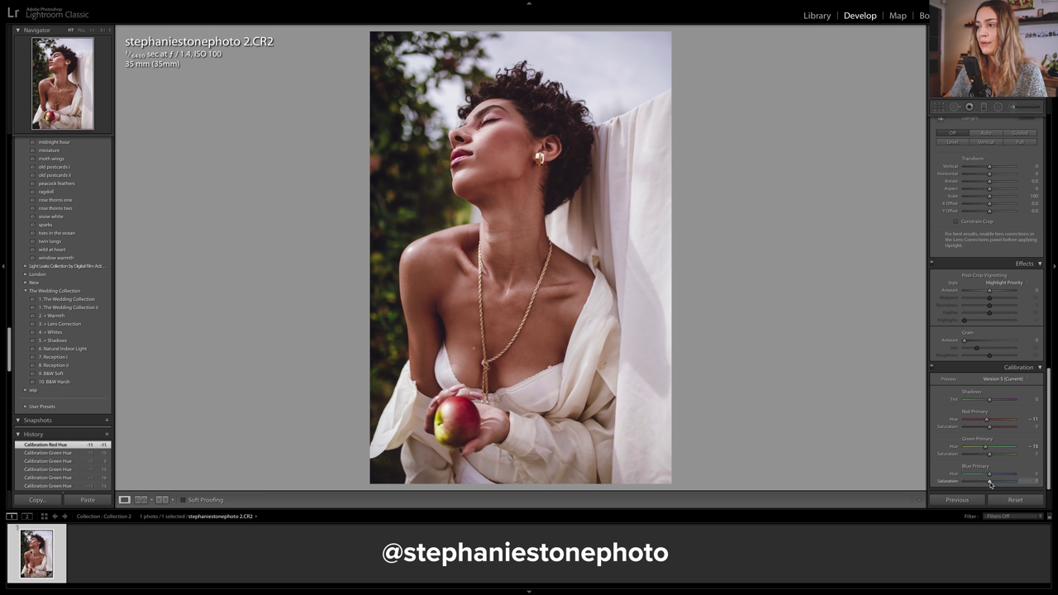
drag(991, 484, 1001, 485)
scroll(1001, 463, up, 15)
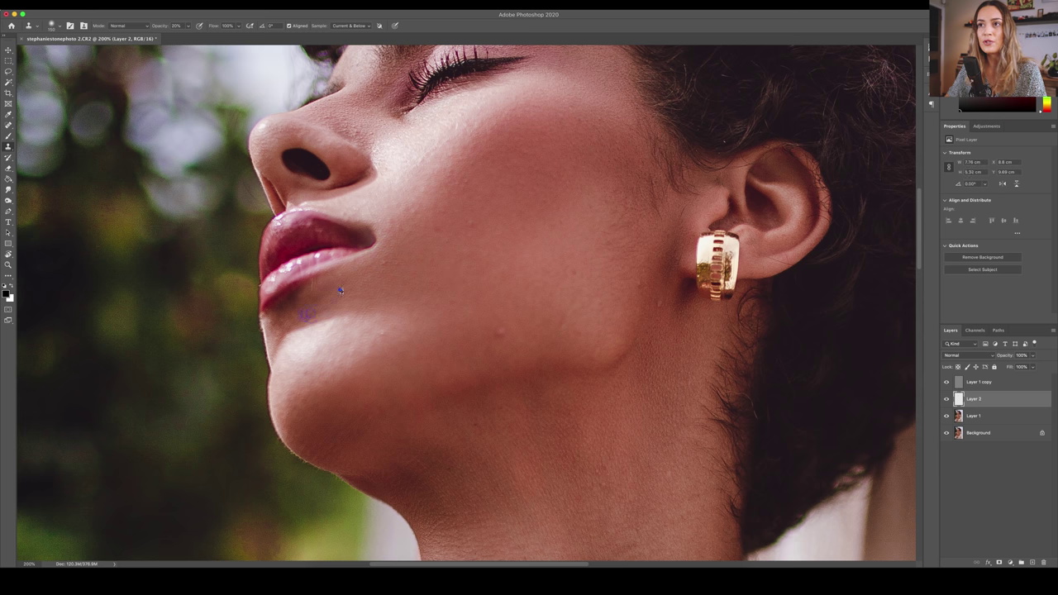
Zoom out to the whole head and add a new empty retouching layer
scroll(436, 390, up, 3)
key(super+minus)
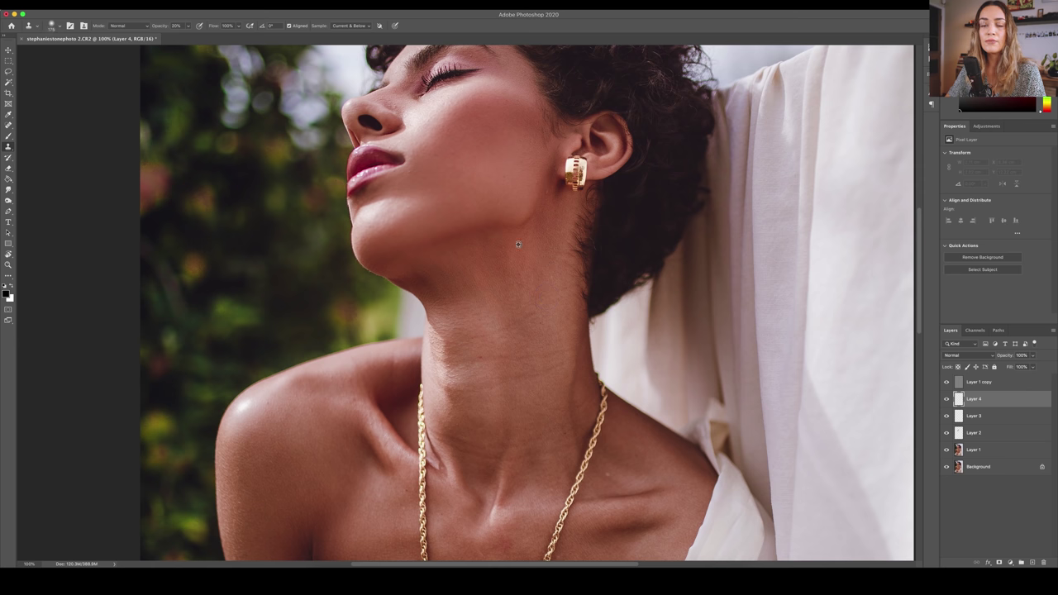
scroll(521, 289, down, 3)
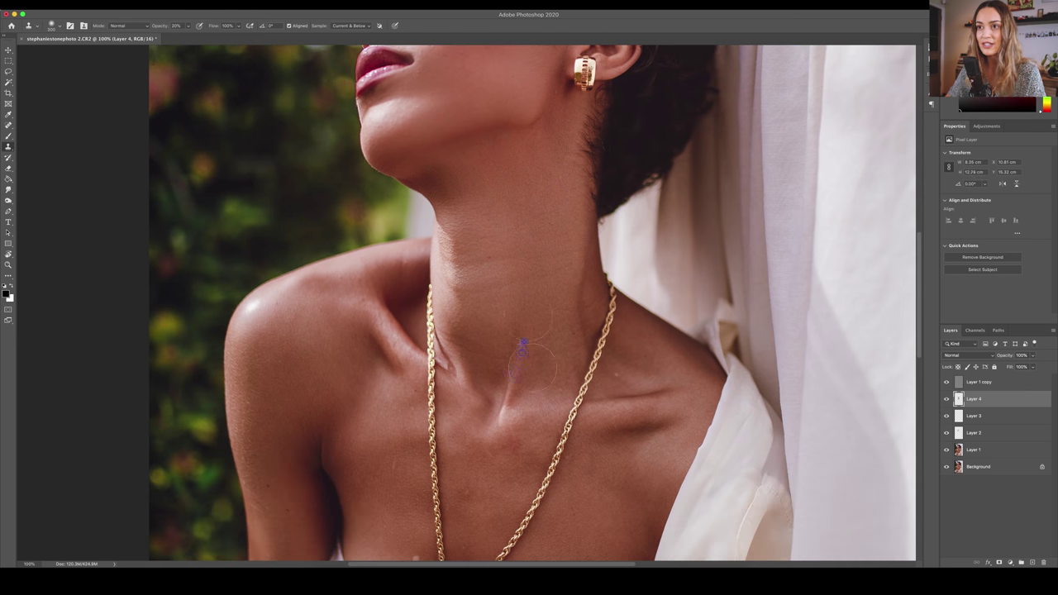
key(super+shift+n)
key(Return)
scroll(522, 342, down, 2)
scroll(522, 343, left, 2)
scroll(517, 421, down, 2)
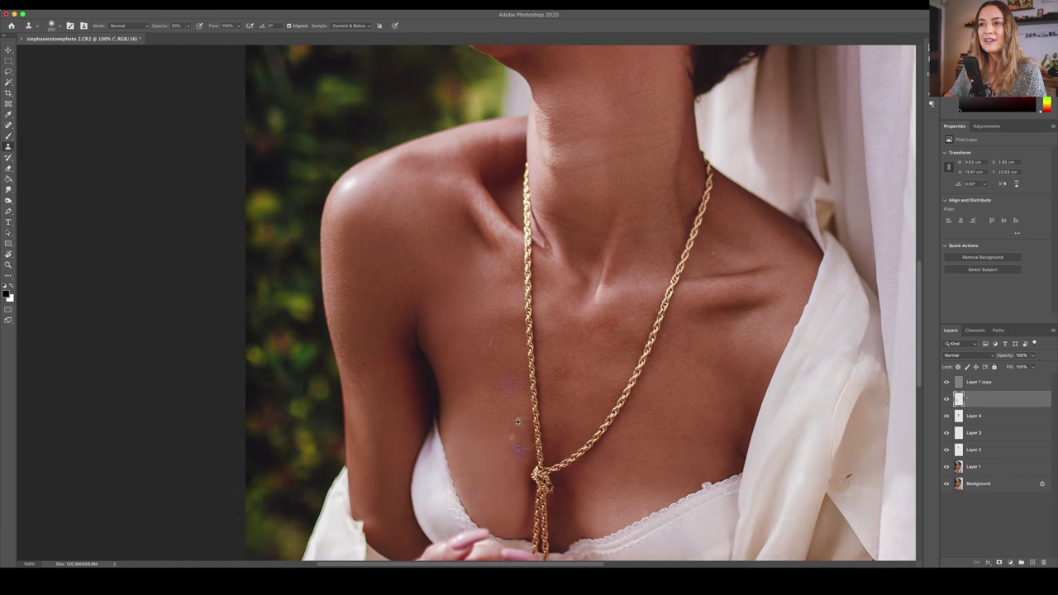
Move the close-up view to the chest and add another new retouching layer
key(h)
drag(518, 422, 519, 289)
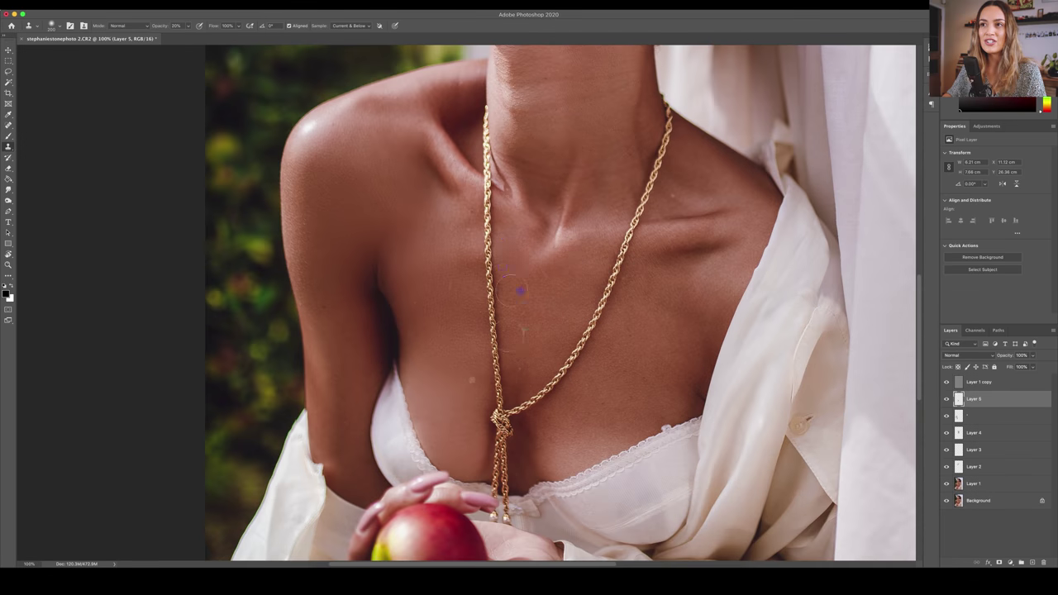
scroll(519, 289, up, 2)
scroll(519, 289, down, 2)
scroll(520, 289, right, 3)
key(super+shift+alt+n)
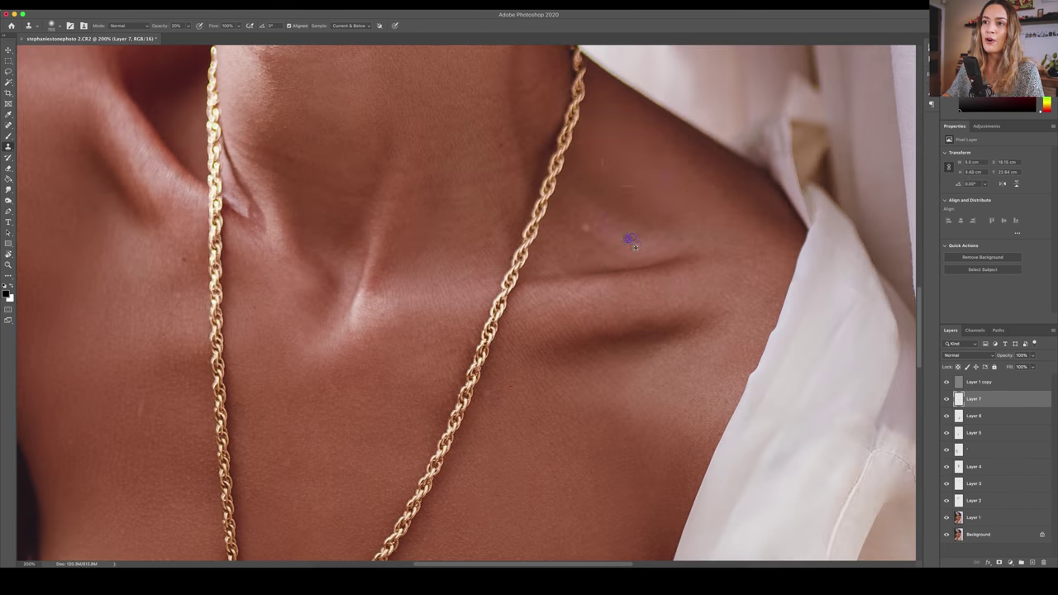
scroll(626, 237, down, 5)
scroll(477, 326, left, 3)
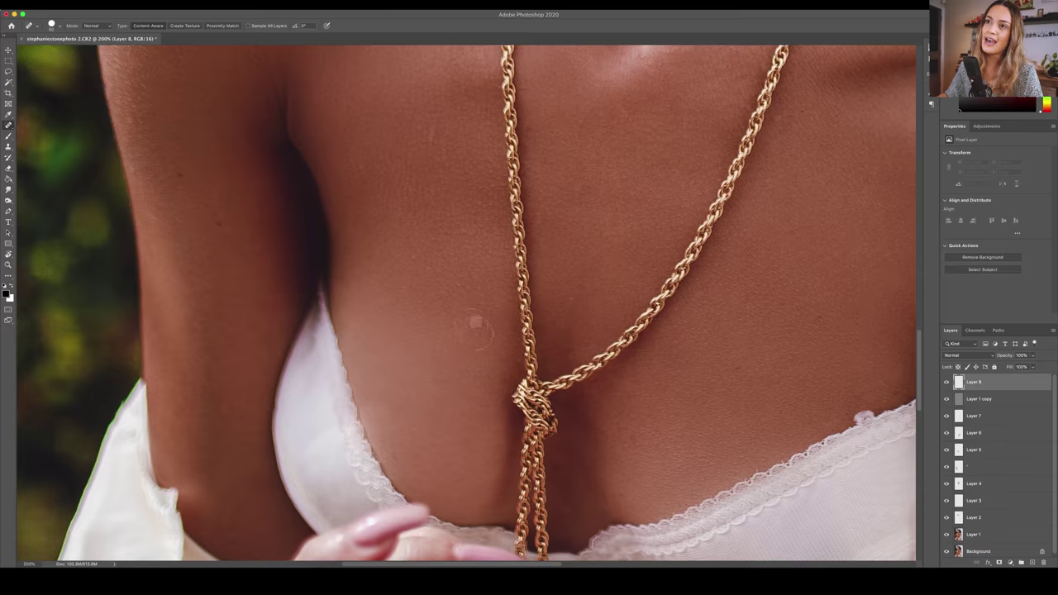
scroll(476, 322, up, 10)
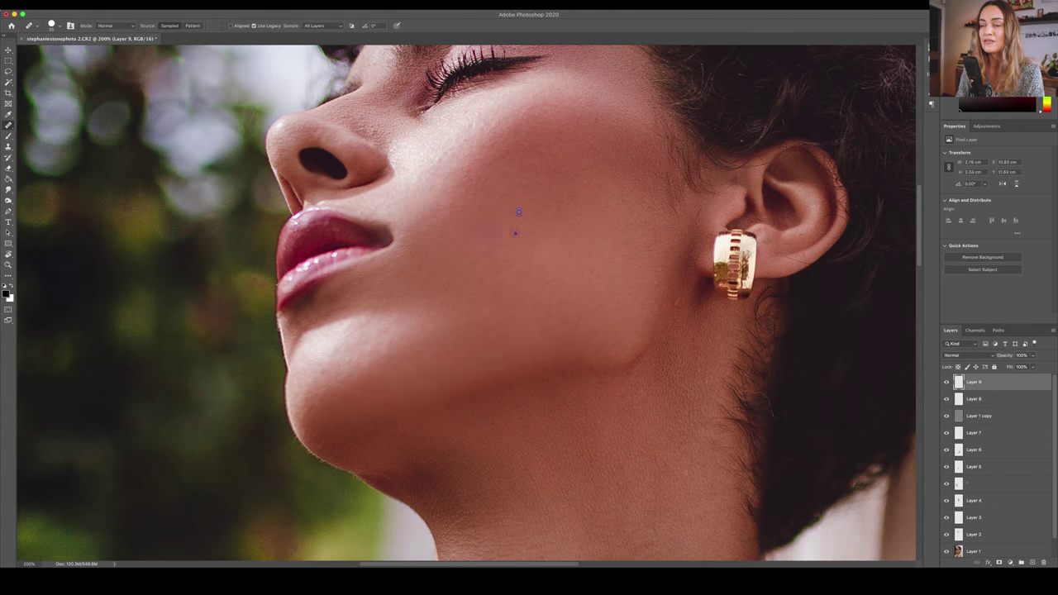
scroll(518, 212, down, 2)
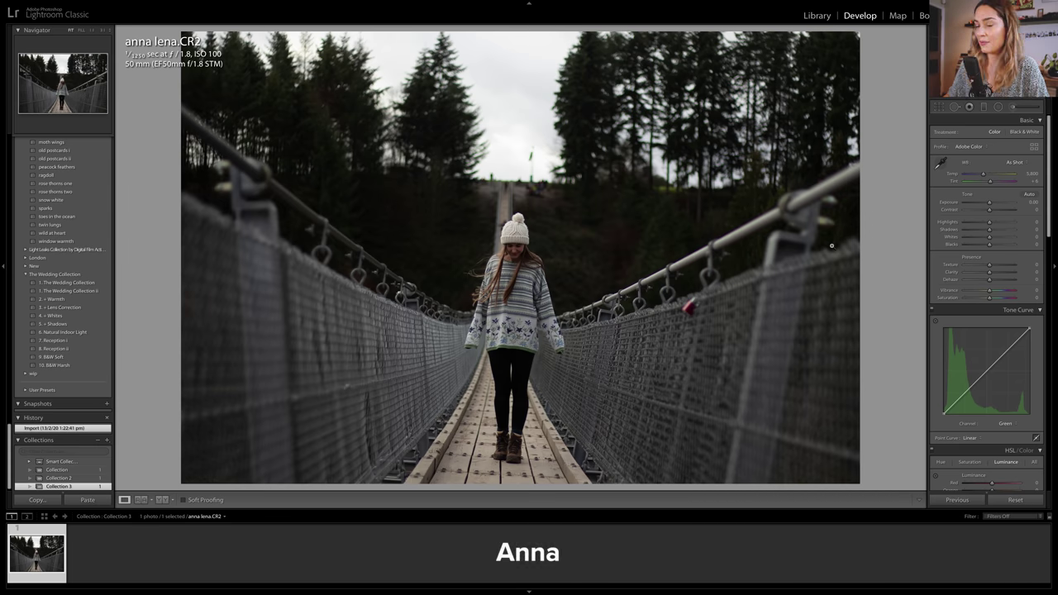
Rotate the bridge photo to a crop angle of about -3.14 and apply the crop
key(r)
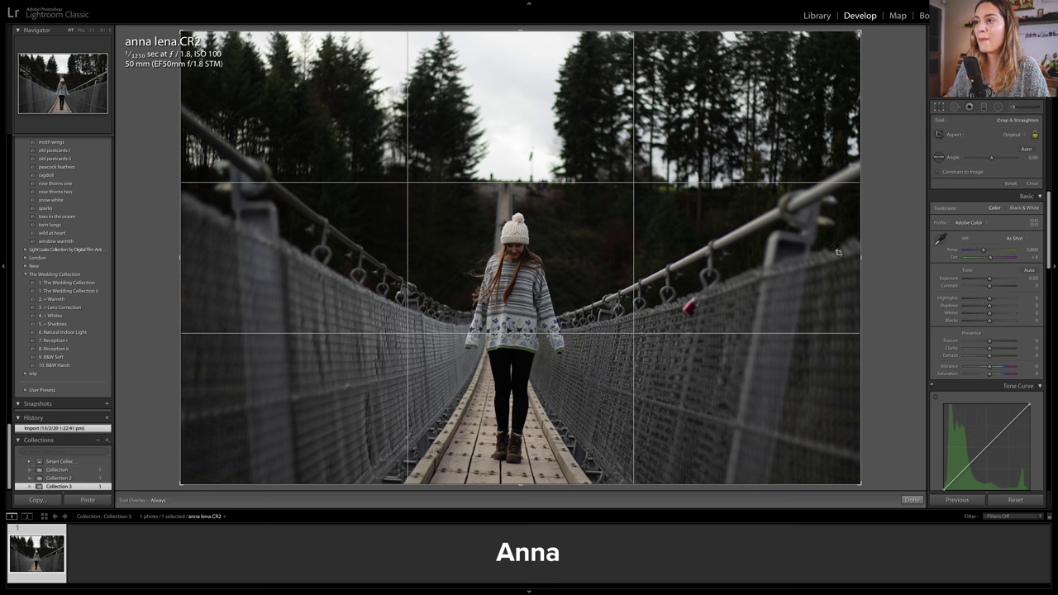
drag(838, 252, 896, 303)
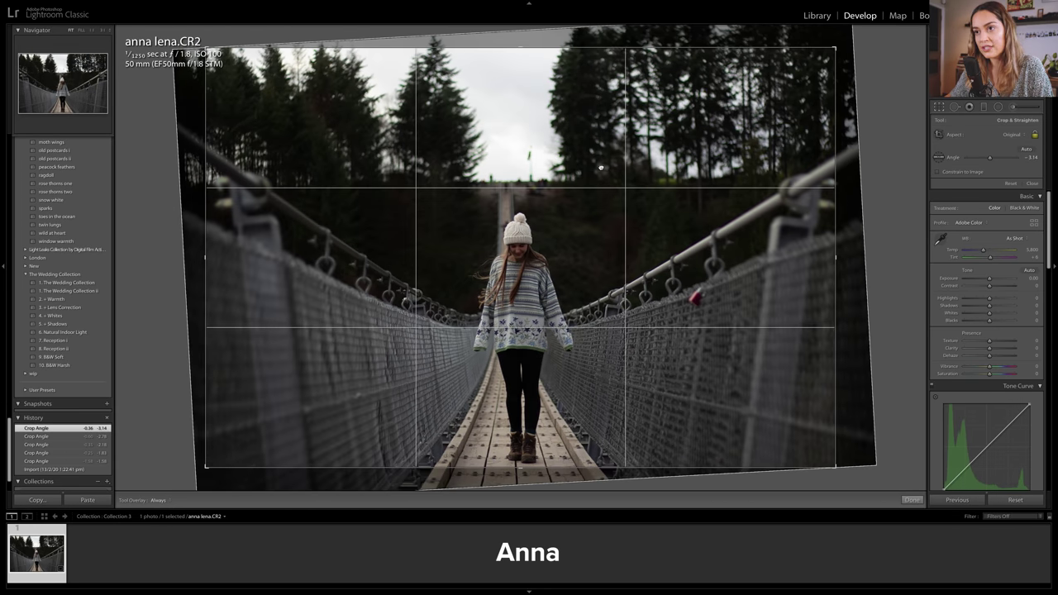
key(Return)
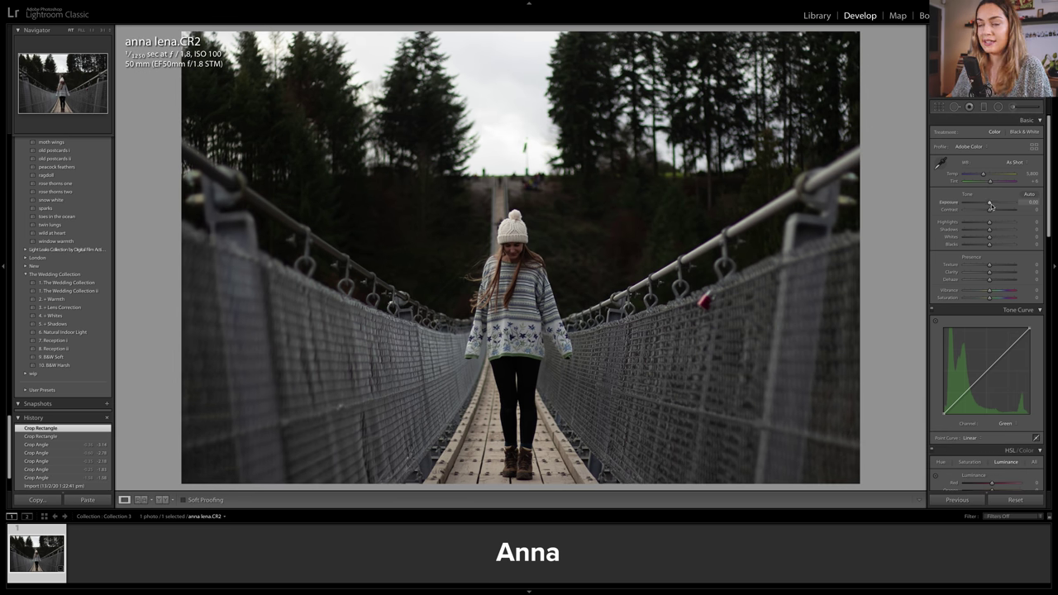
Raise Exposure and Shadows, deepen Blacks, lower Saturation, and boost Yellow luminance to +46
drag(991, 206, 999, 229)
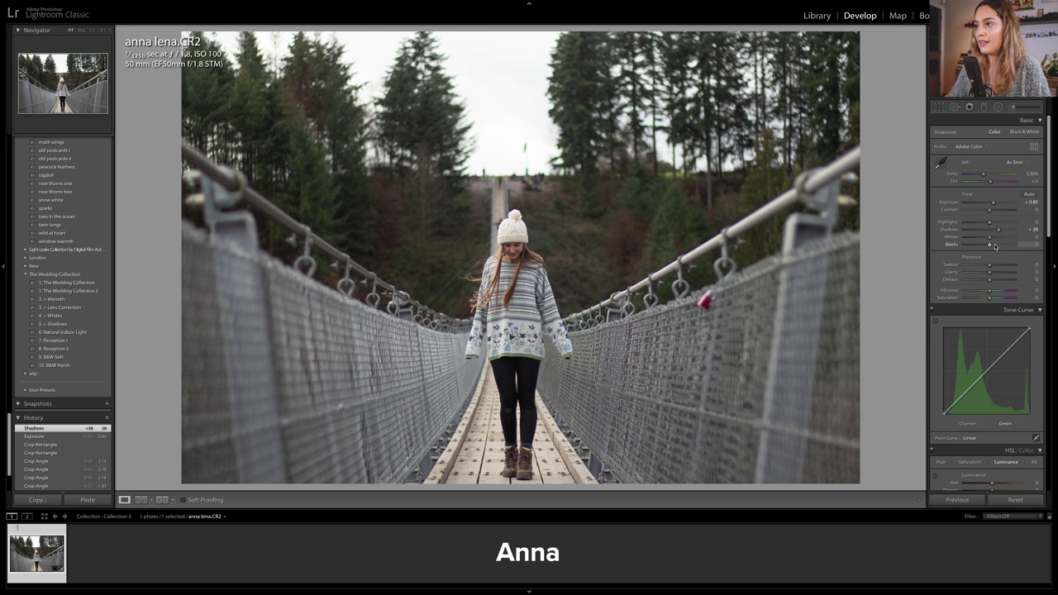
drag(991, 247, 995, 212)
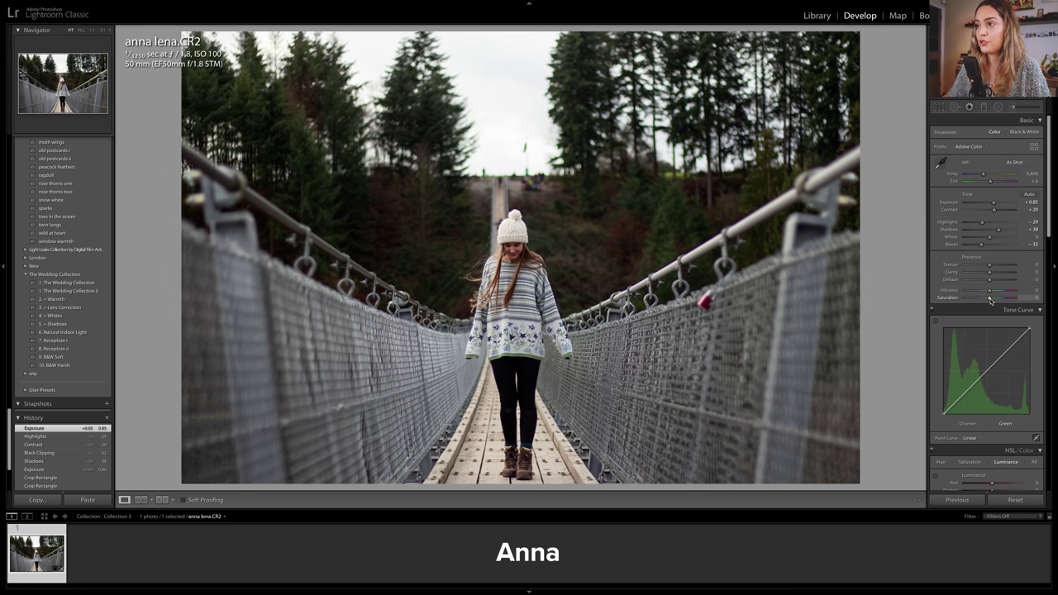
drag(990, 300, 988, 301)
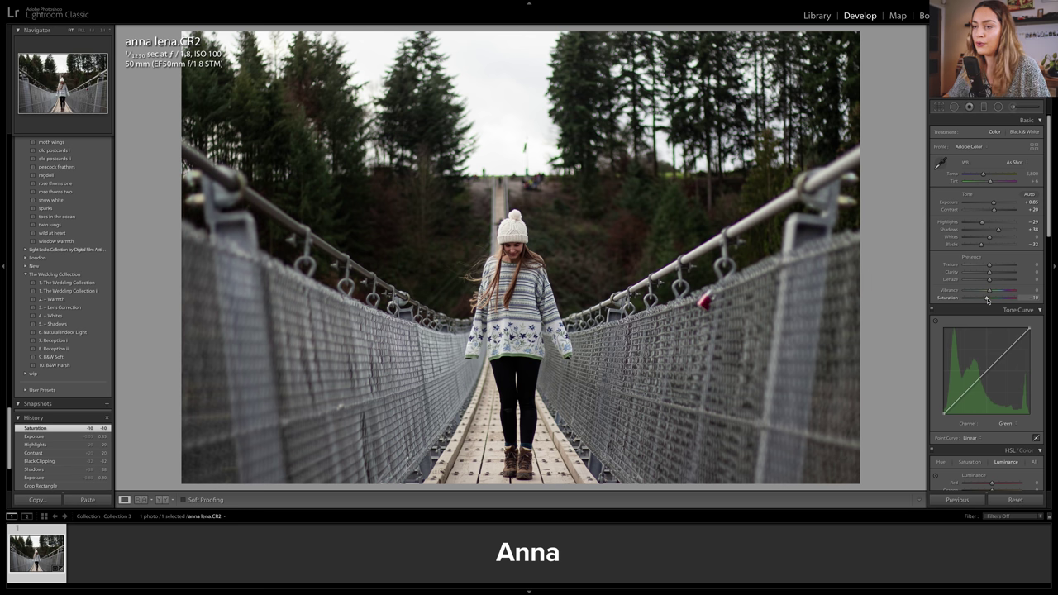
scroll(987, 300, down, 5)
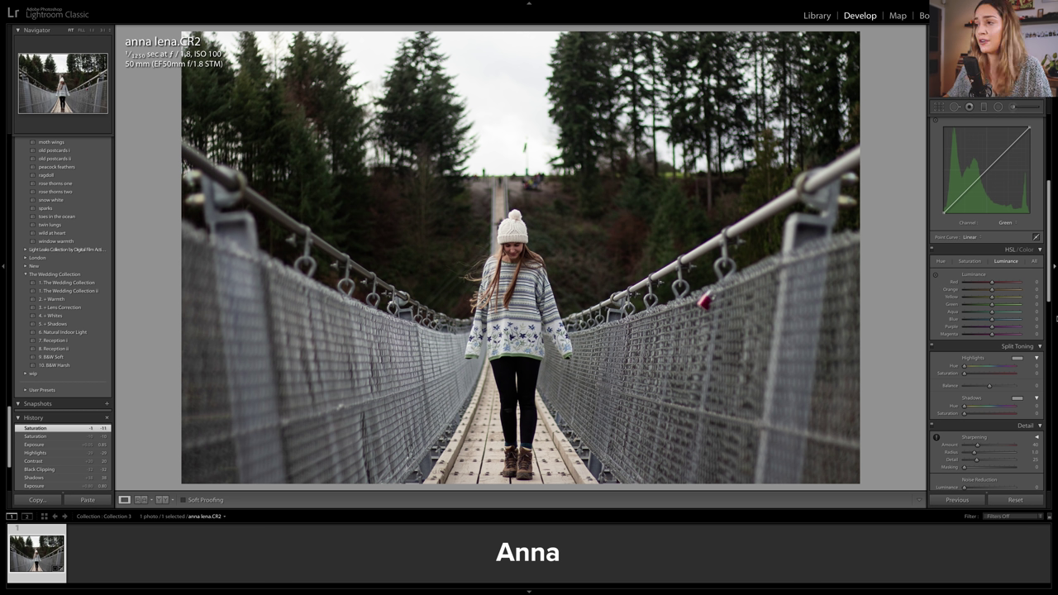
mouse_move(994, 299)
mouse_down()
mouse_move(1015, 300)
mouse_move(994, 307)
mouse_move(1011, 307)
mouse_up()
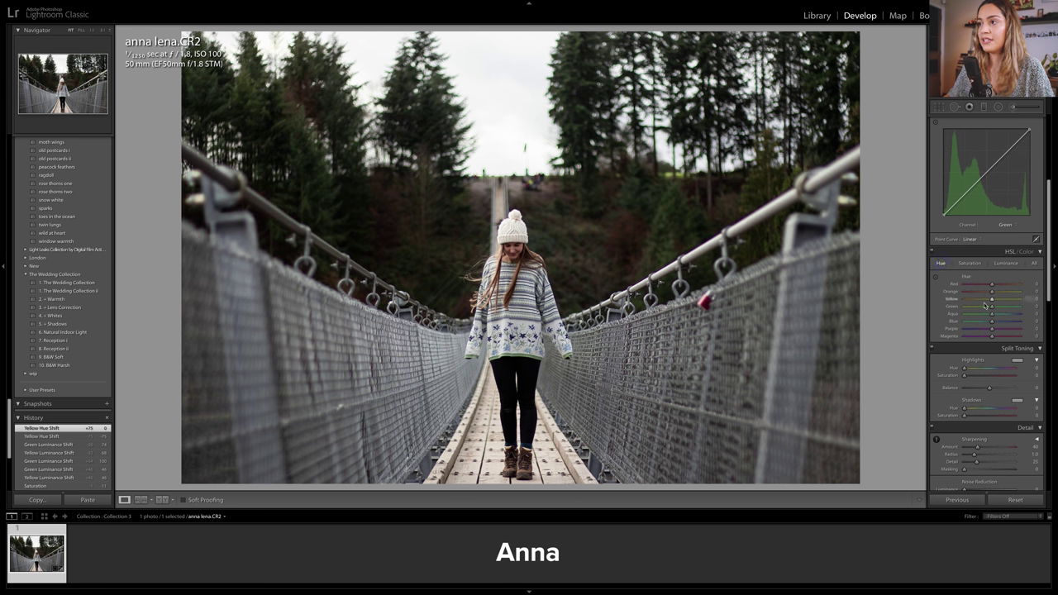
Set the HSL Yellow hue to about +61 and the Green hue to +16
drag(992, 303, 1007, 300)
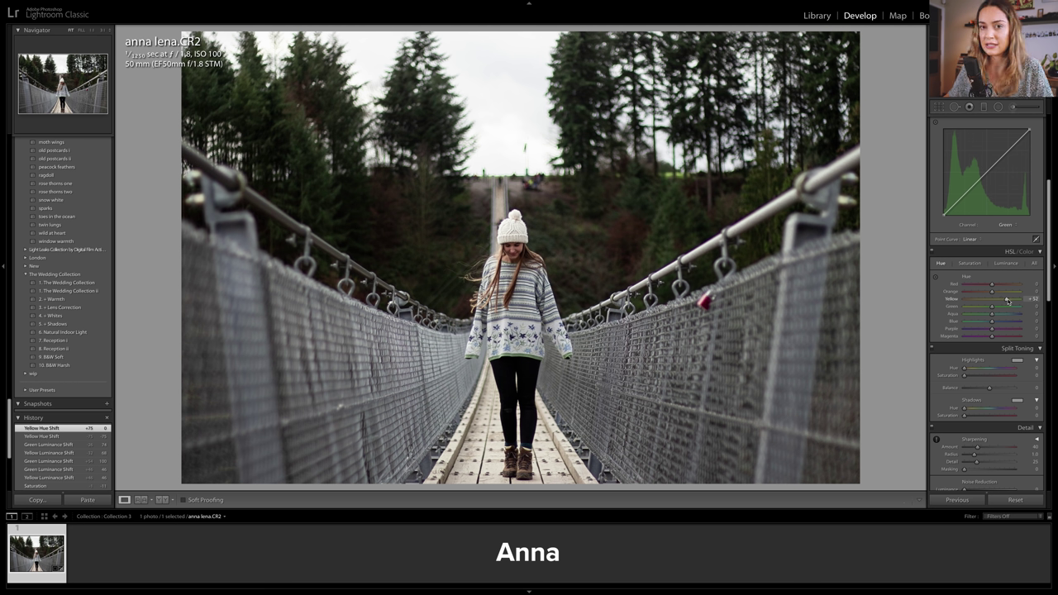
drag(1007, 301, 968, 301)
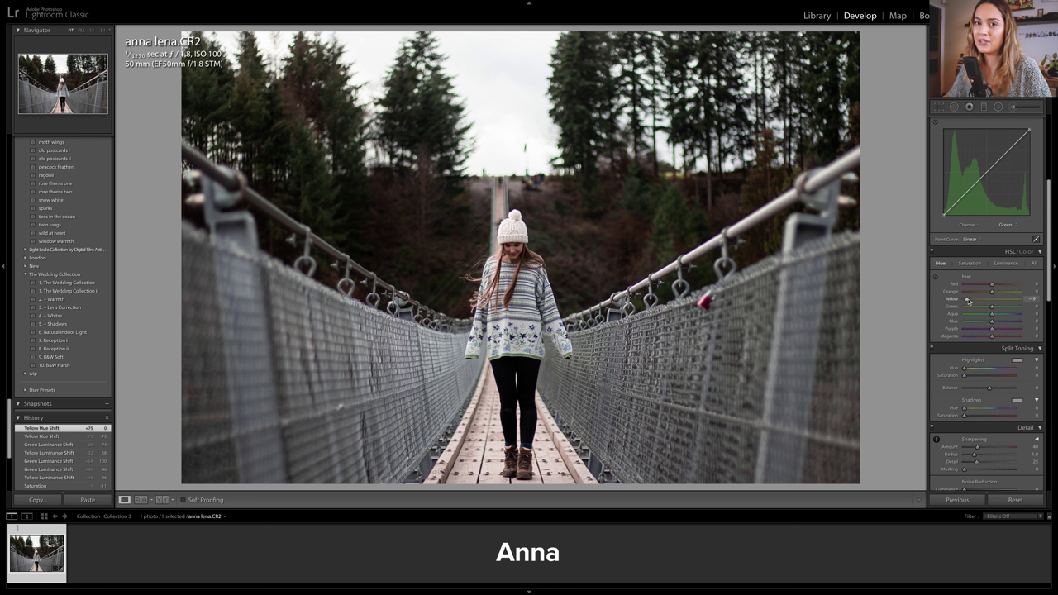
drag(968, 301, 925, 309)
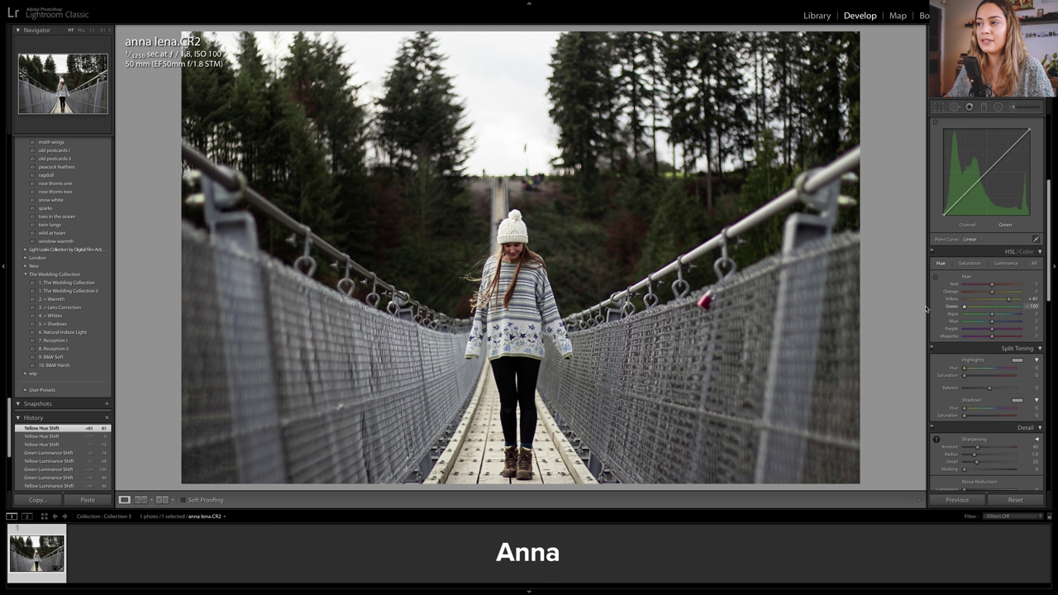
drag(925, 308, 983, 295)
Split-tone highlights at hue 38, saturation 13 and teal shadows at hue 196, saturation 11
scroll(991, 298, down, 5)
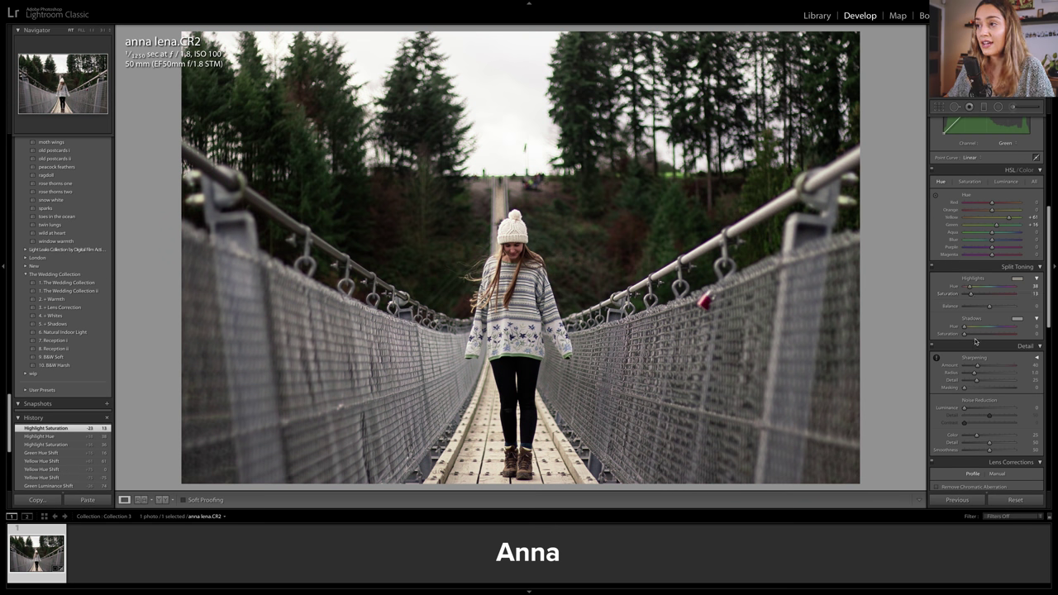
drag(966, 334, 979, 335)
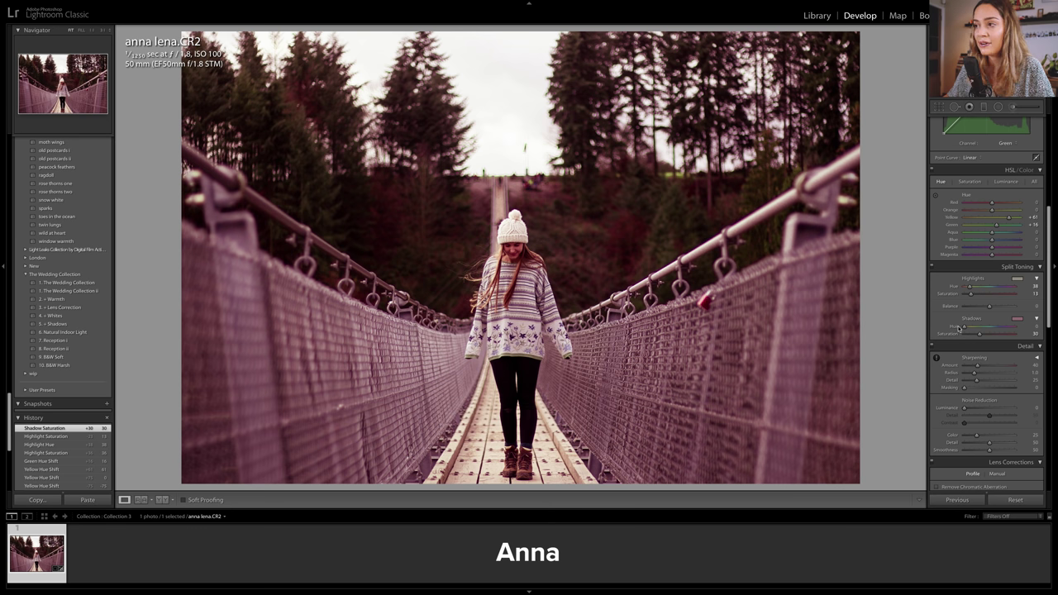
drag(961, 328, 991, 334)
drag(980, 334, 1004, 309)
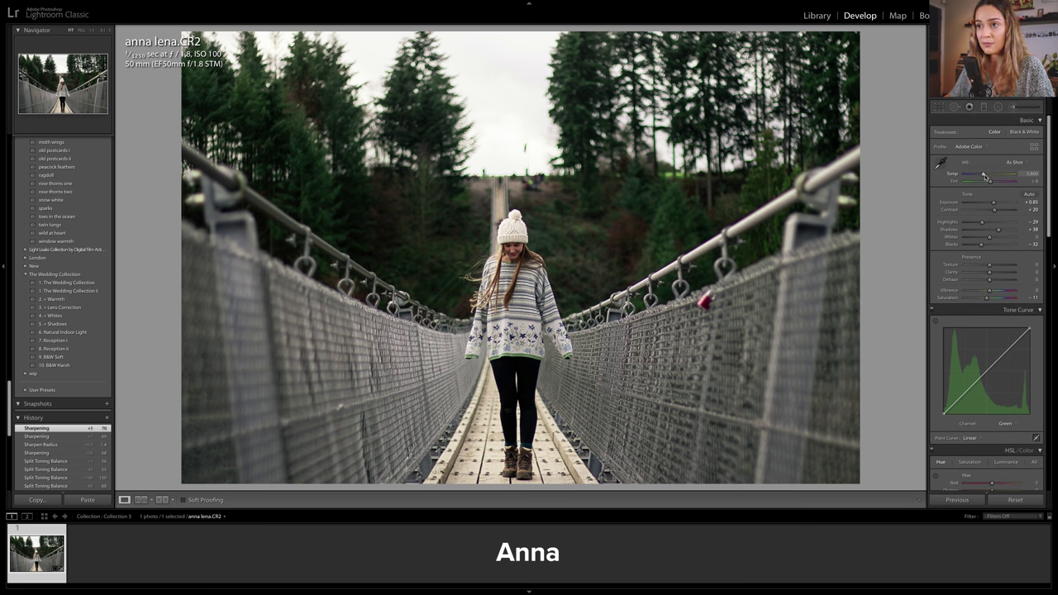
Set Temp 5,941 and Tint +11, then Calibration Blue Primary Hue -17 with reduced Red saturation
drag(983, 175, 994, 183)
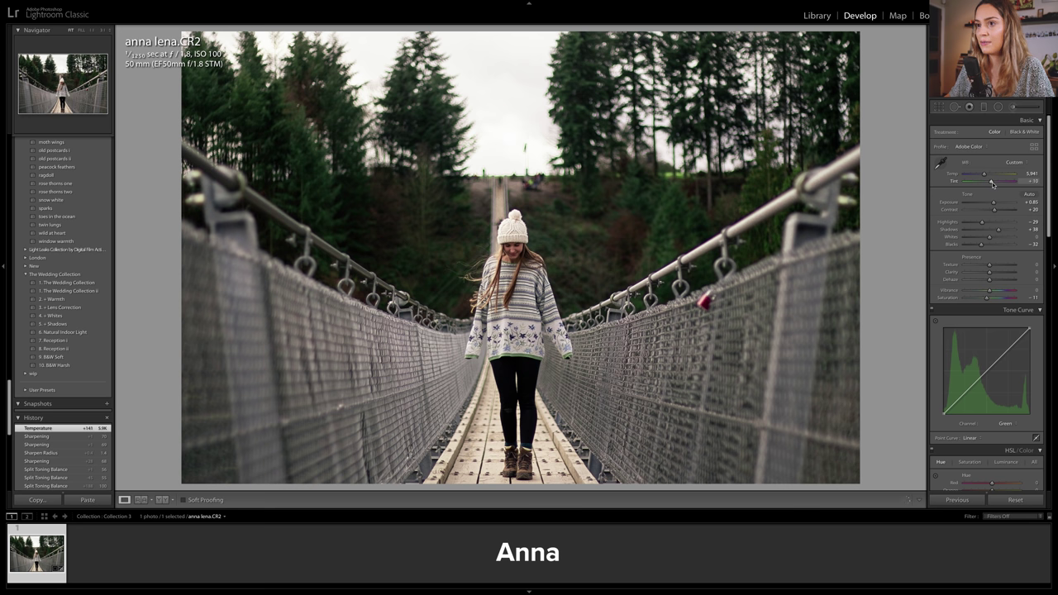
drag(994, 184, 992, 184)
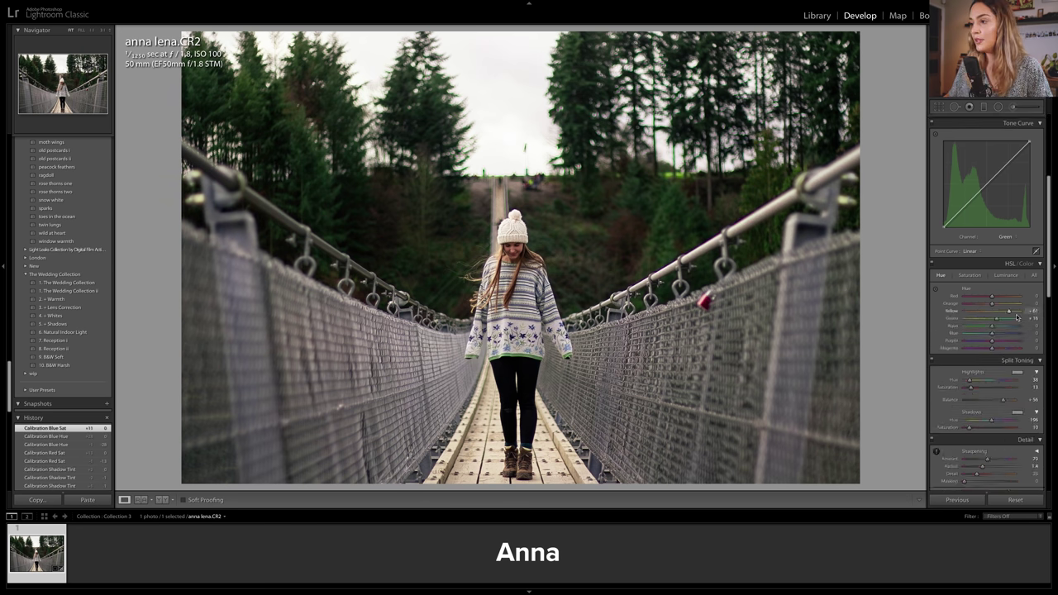
scroll(1010, 349, down, 10)
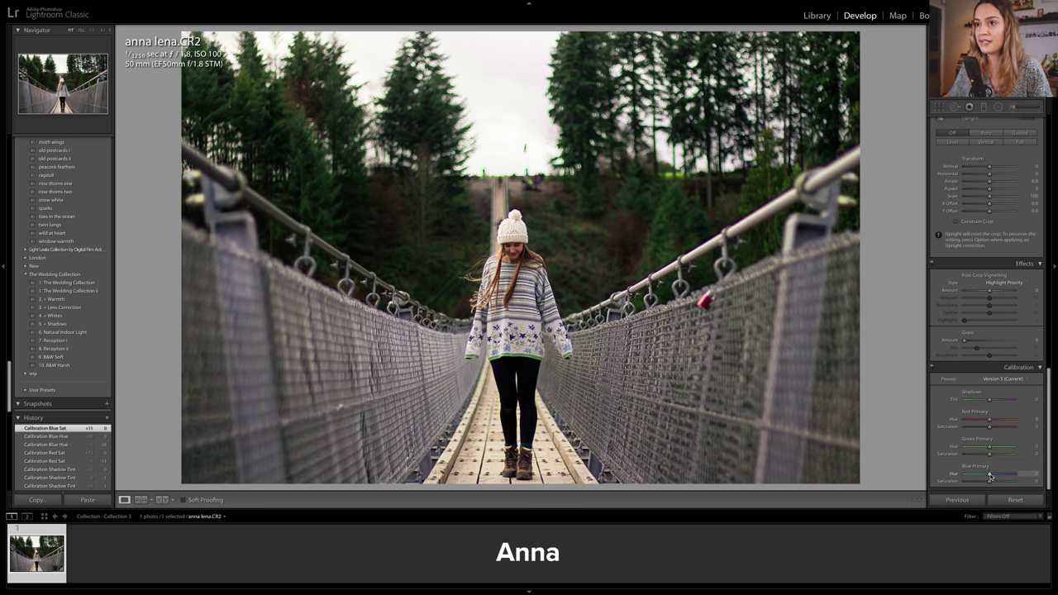
drag(990, 477, 987, 455)
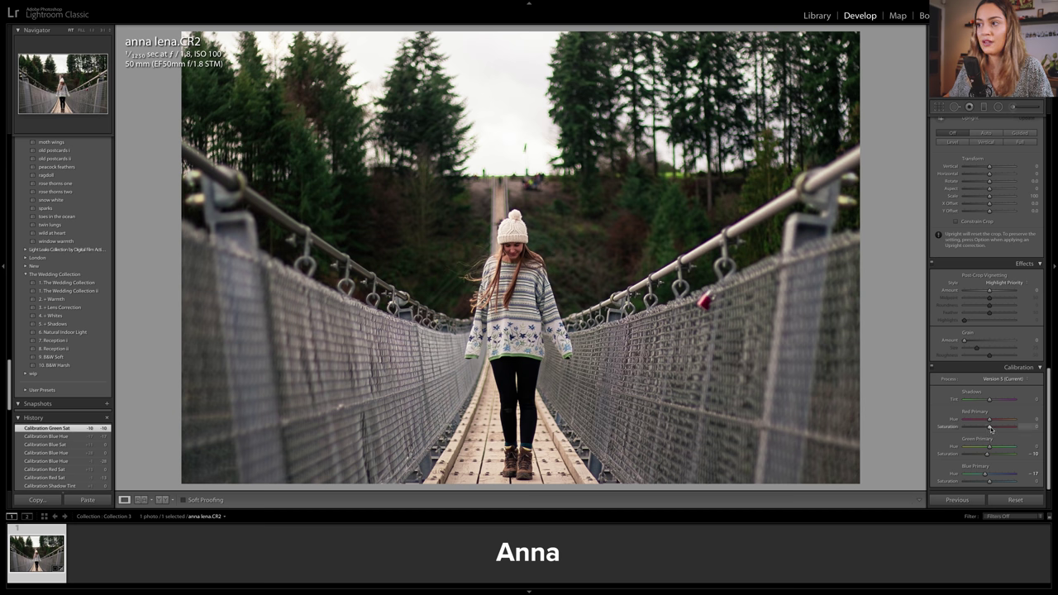
drag(991, 429, 989, 430)
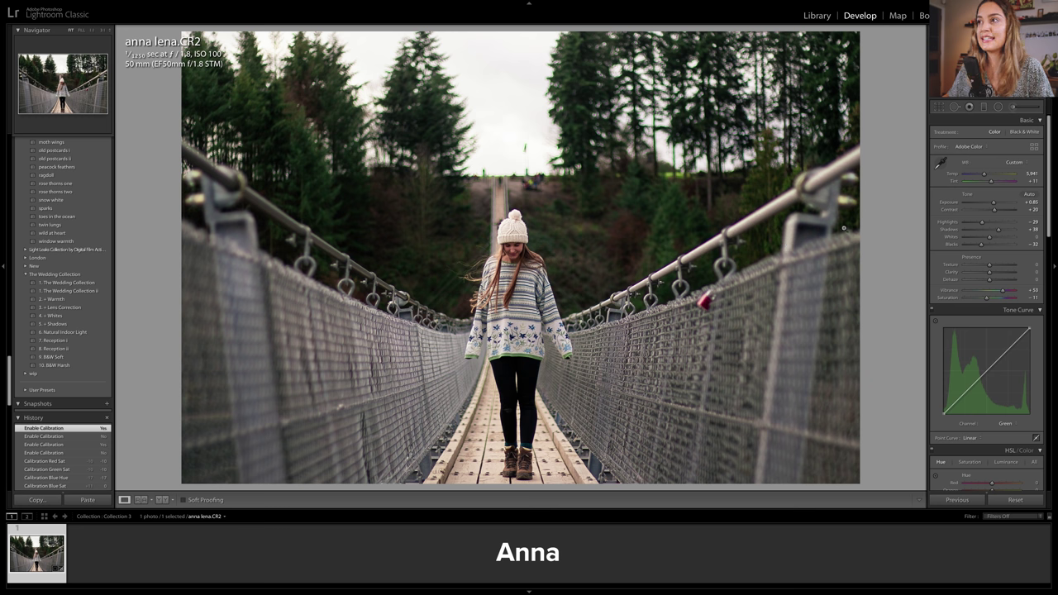
Darken the bridge photo's left and right edges with two graduated filters of lowered Exposure
click(985, 107)
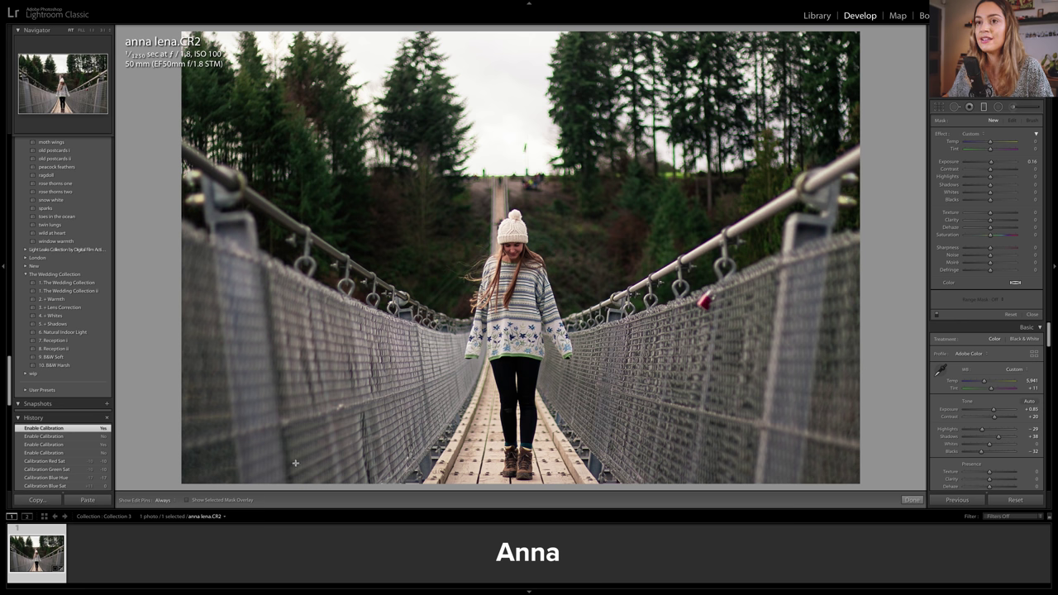
drag(285, 407, 461, 275)
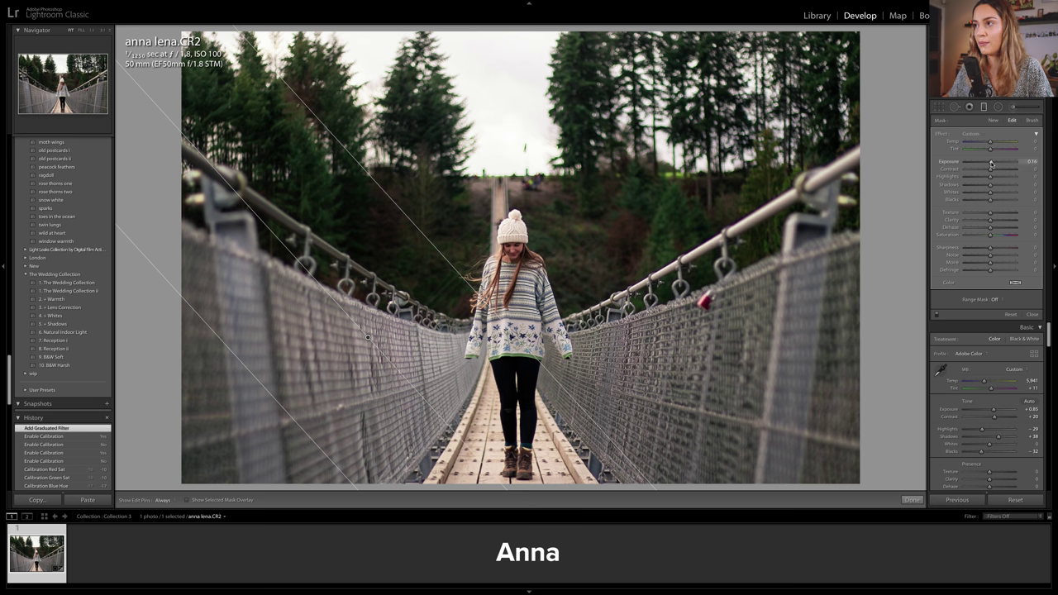
mouse_move(991, 162)
mouse_down()
mouse_move(1000, 169)
mouse_move(987, 179)
mouse_up()
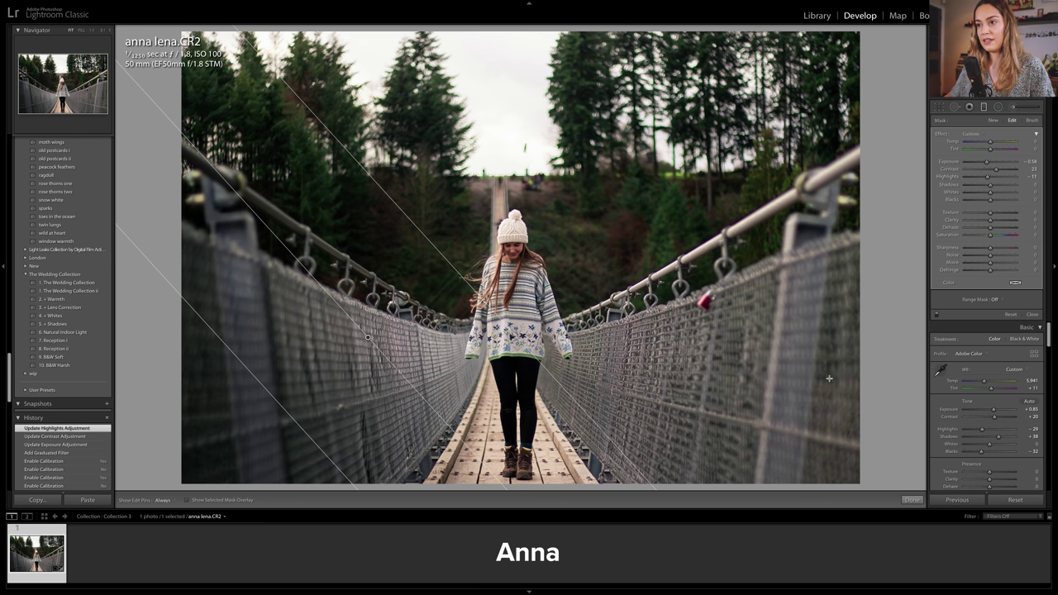
drag(744, 371, 572, 240)
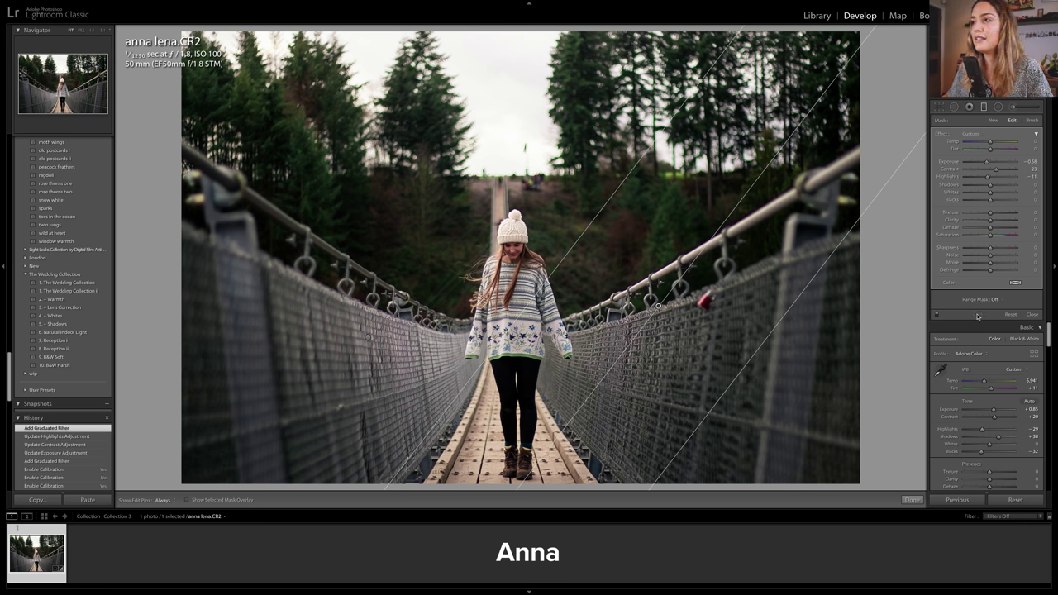
drag(988, 177, 991, 166)
key(m)
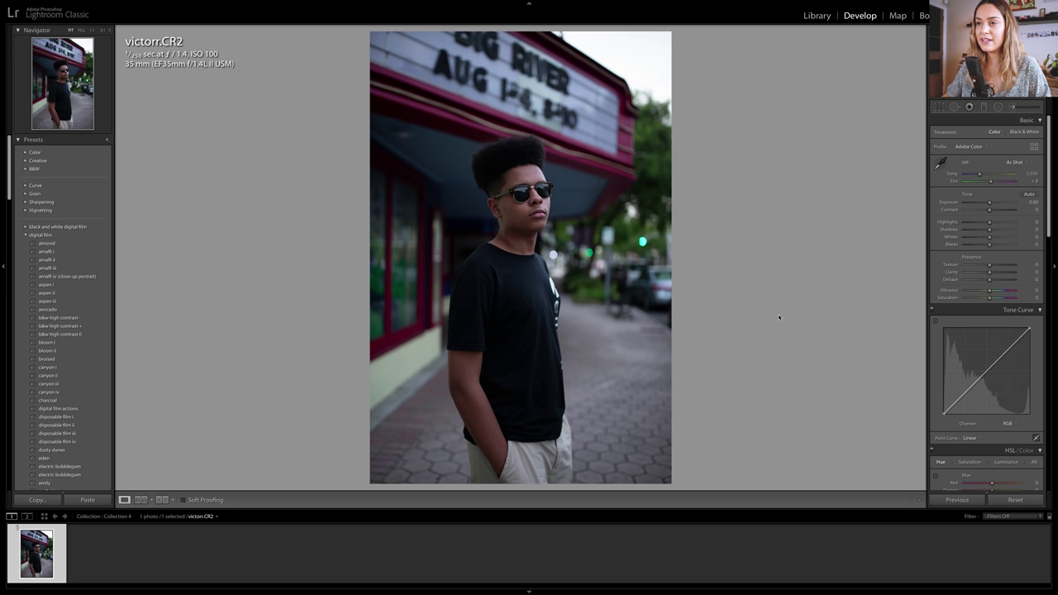
Brighten the street portrait's exposure and shape a gentle S-shaped RGB tone curve with lifted blacks
drag(988, 203, 992, 206)
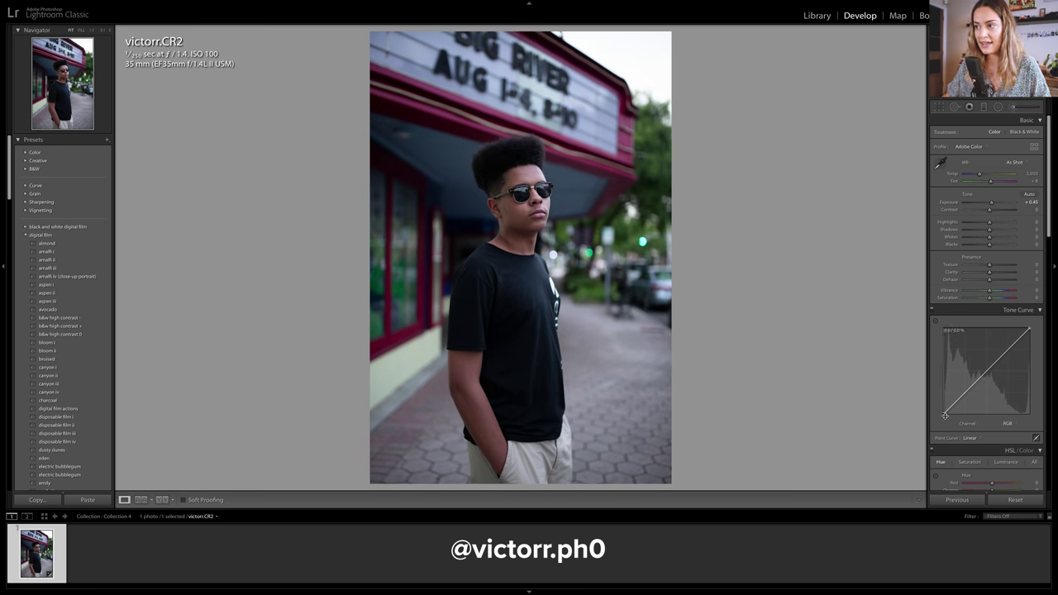
drag(943, 414, 957, 400)
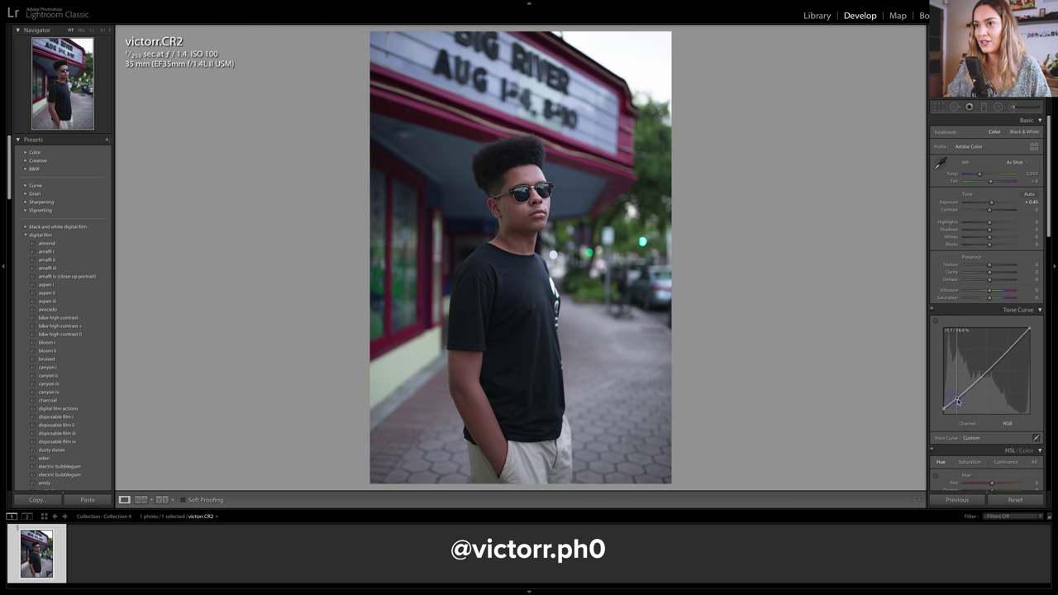
click(978, 376)
click(1005, 350)
Straighten the portrait slightly with Crop & Straighten and commit the crop
key(r)
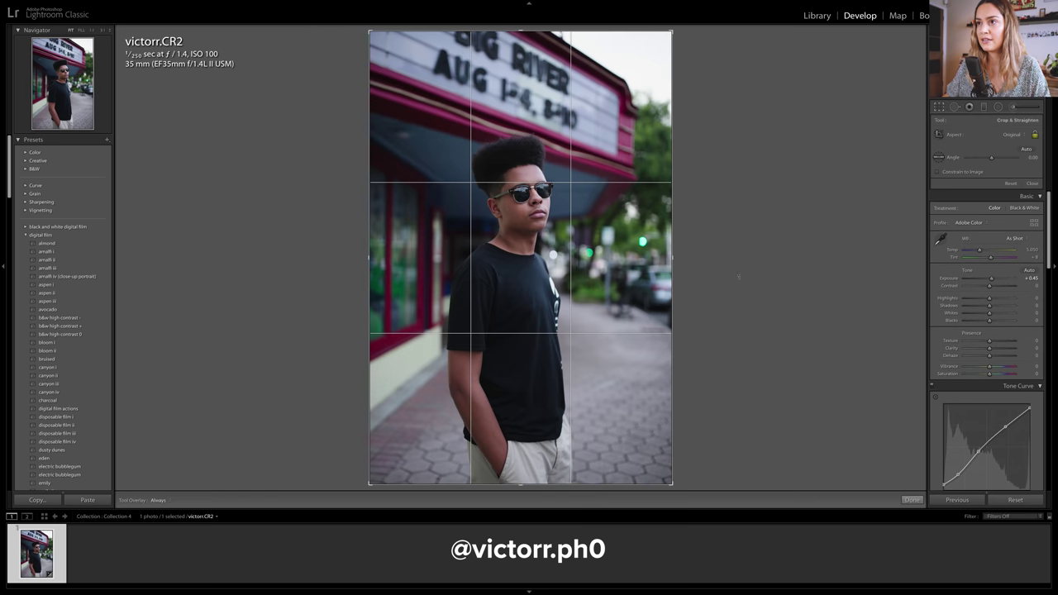
drag(800, 277, 752, 249)
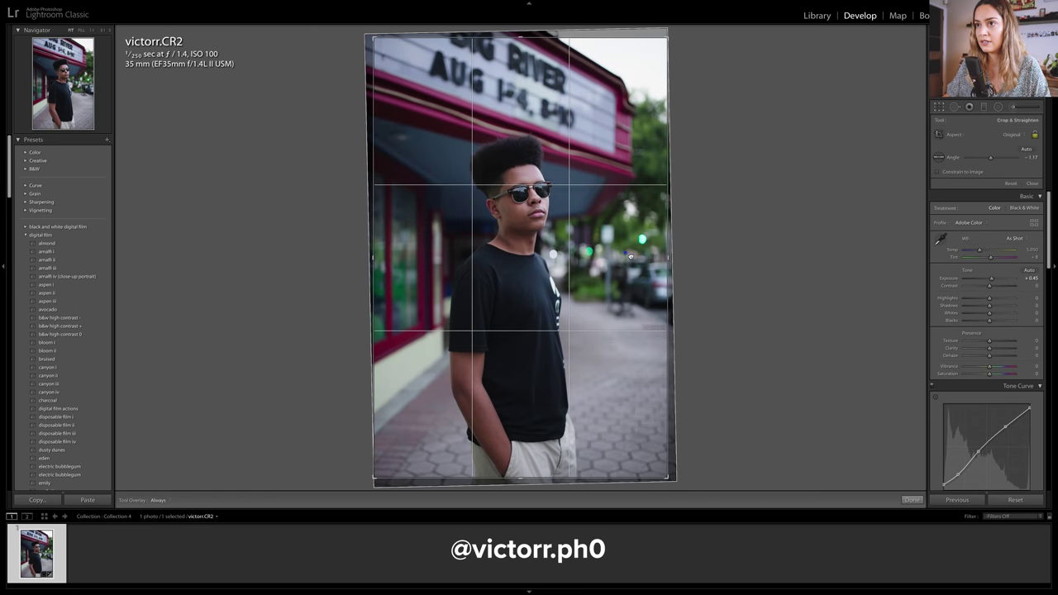
key(r)
scroll(993, 338, down, 2)
scroll(992, 338, up, 2)
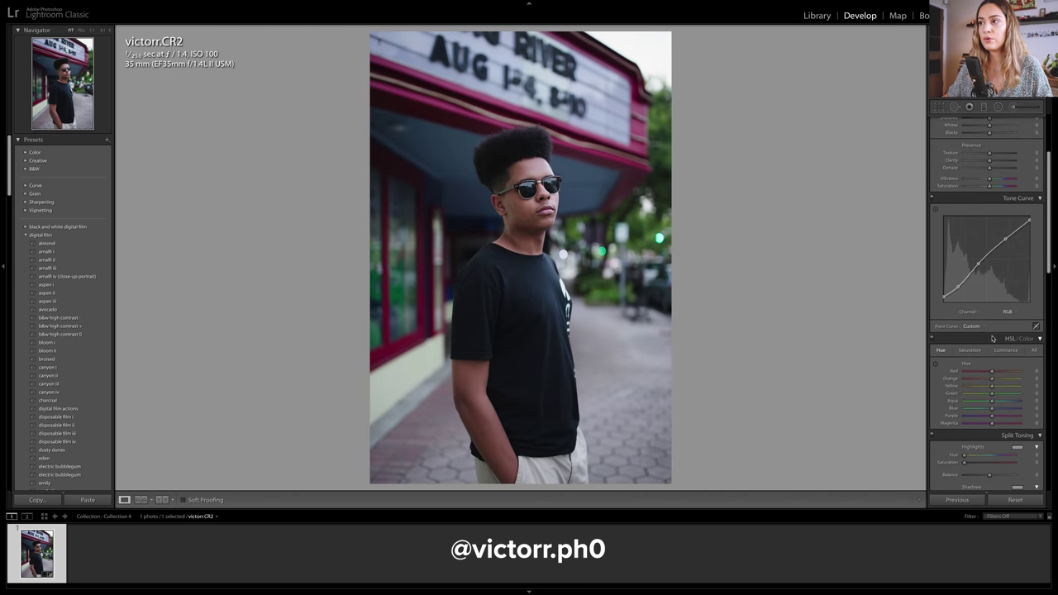
scroll(992, 338, up, 1)
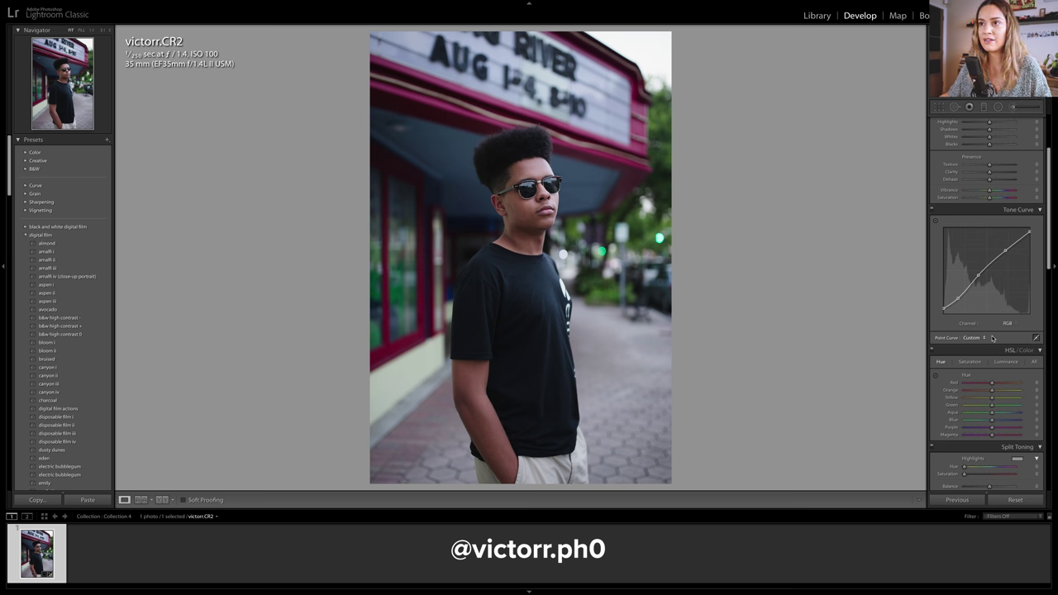
On the Blue channel curve, raise the black point, lower a midtone point and nudge an upper point down
click(1007, 323)
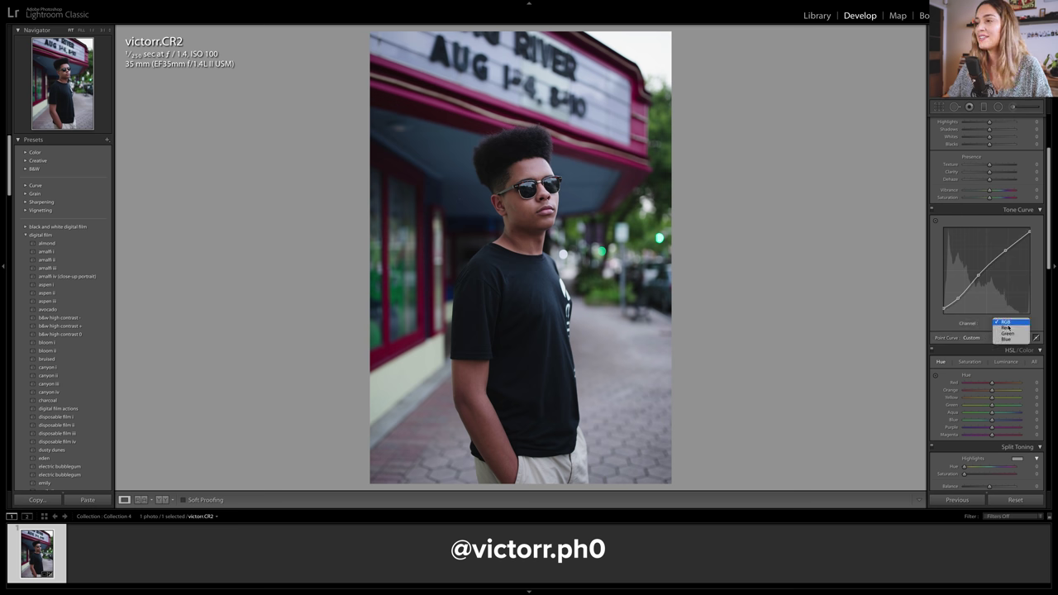
click(1013, 340)
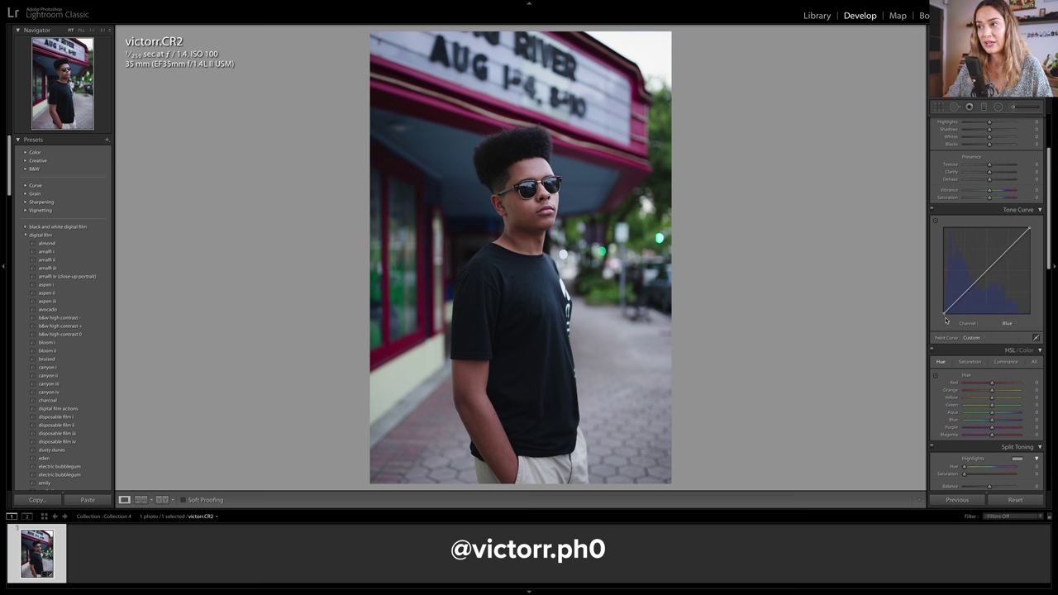
drag(942, 313, 940, 310)
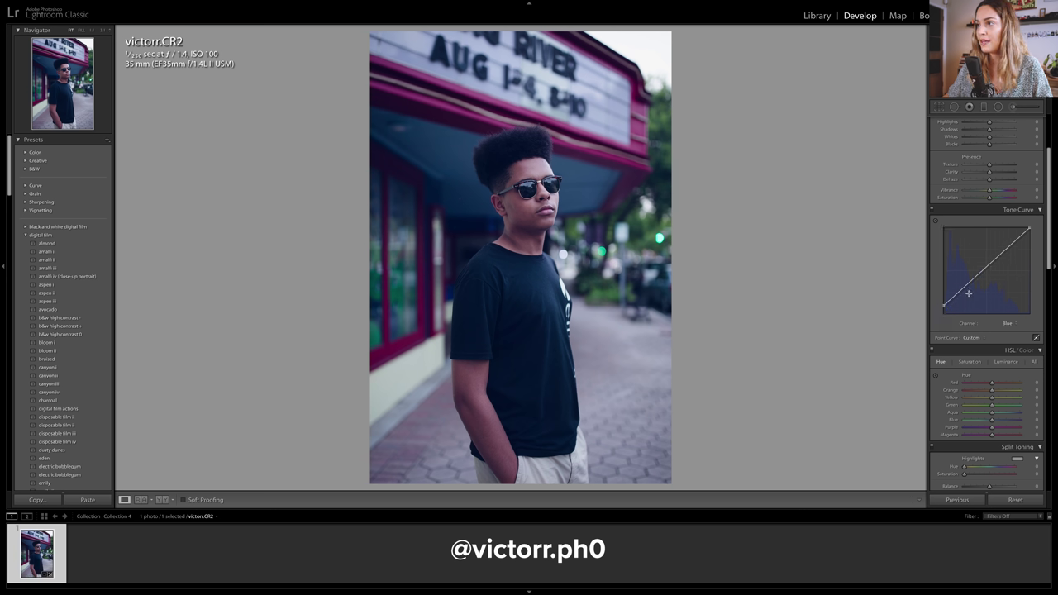
click(972, 284)
drag(972, 283, 970, 296)
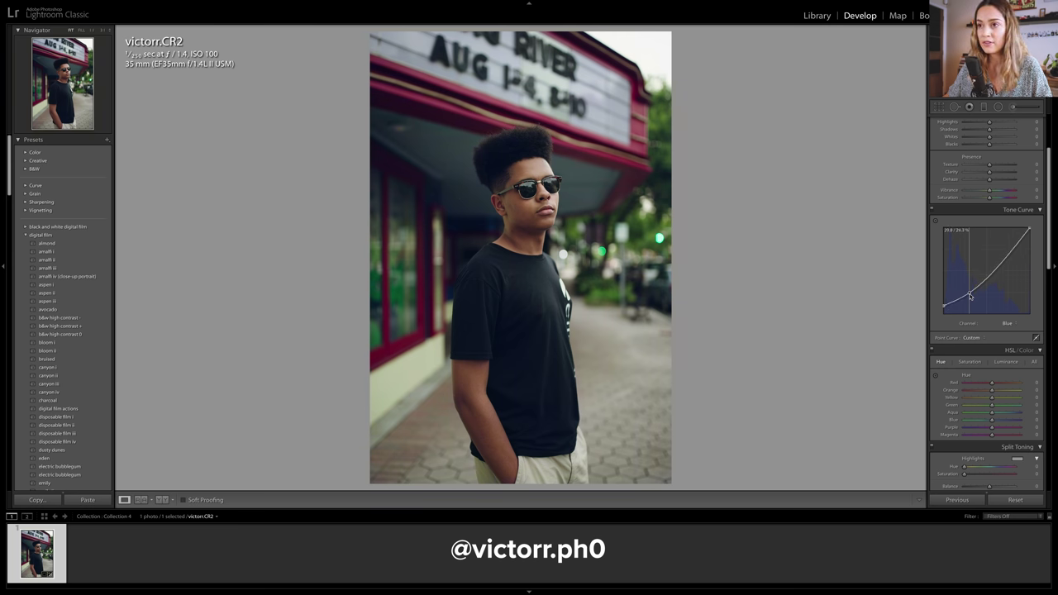
click(998, 267)
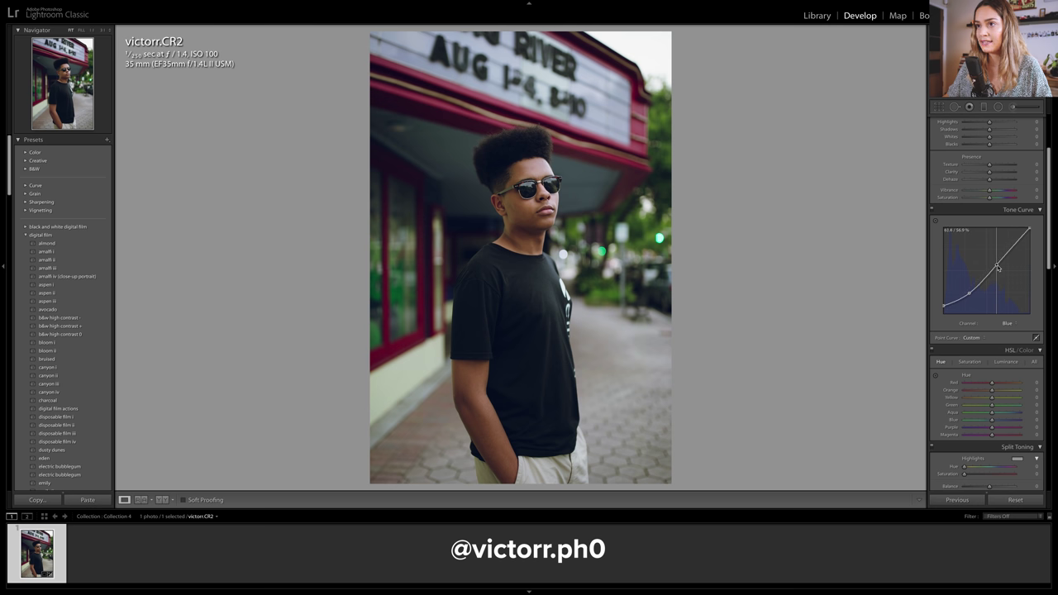
drag(998, 267, 995, 268)
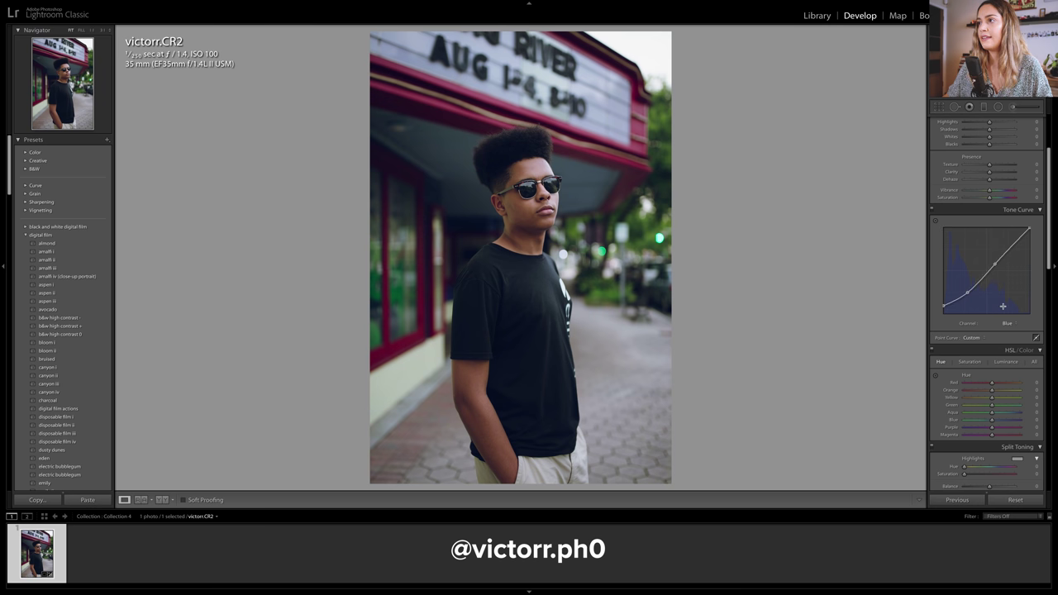
scroll(1003, 307, up, 5)
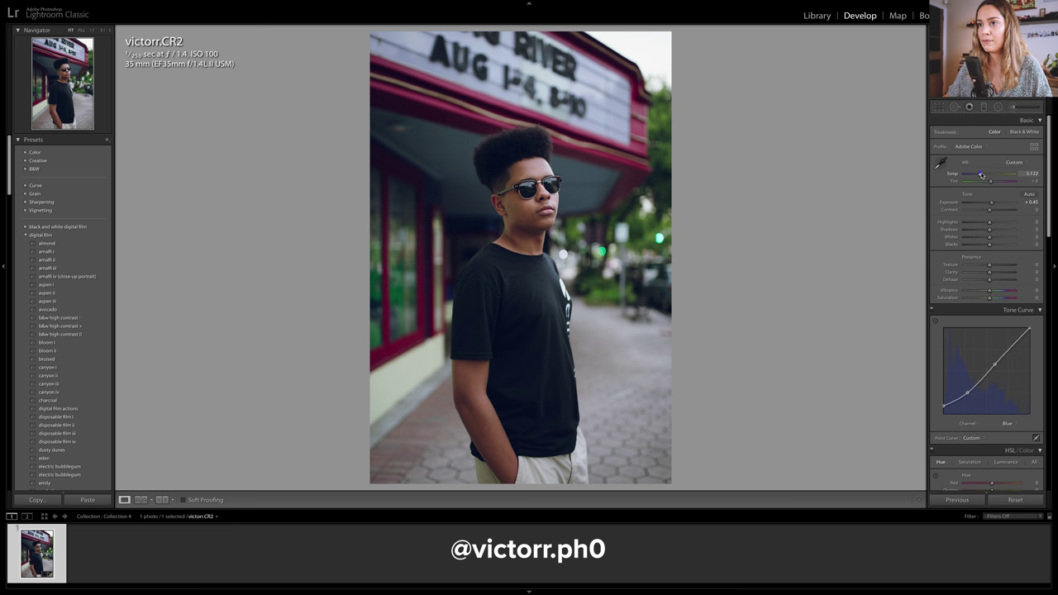
Raise Temp from 5,122 to about 5,390 and set Saturation to -12 in the Basic panel
drag(980, 174, 992, 184)
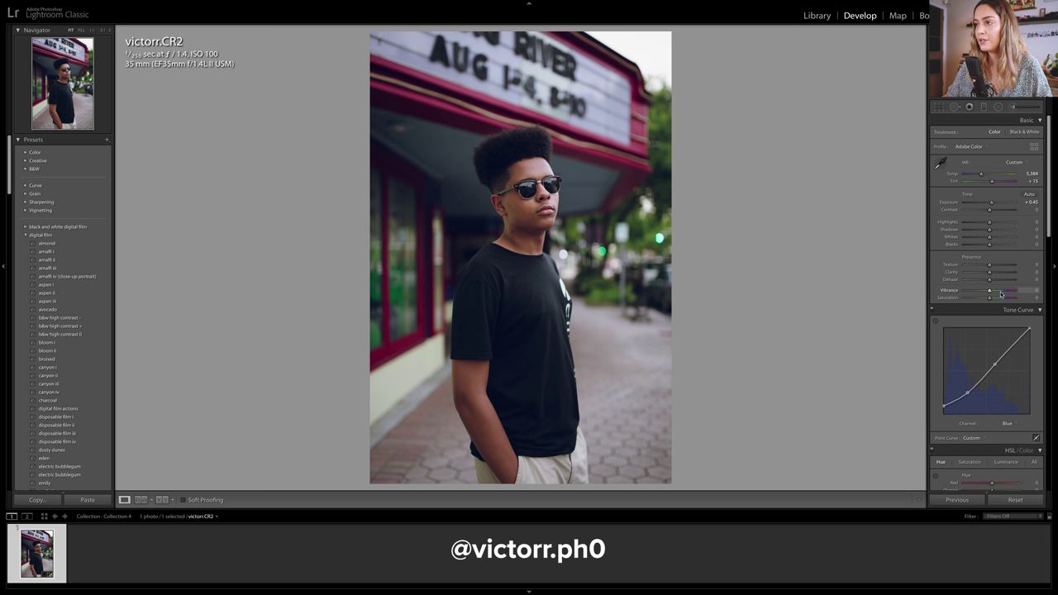
drag(990, 300, 996, 293)
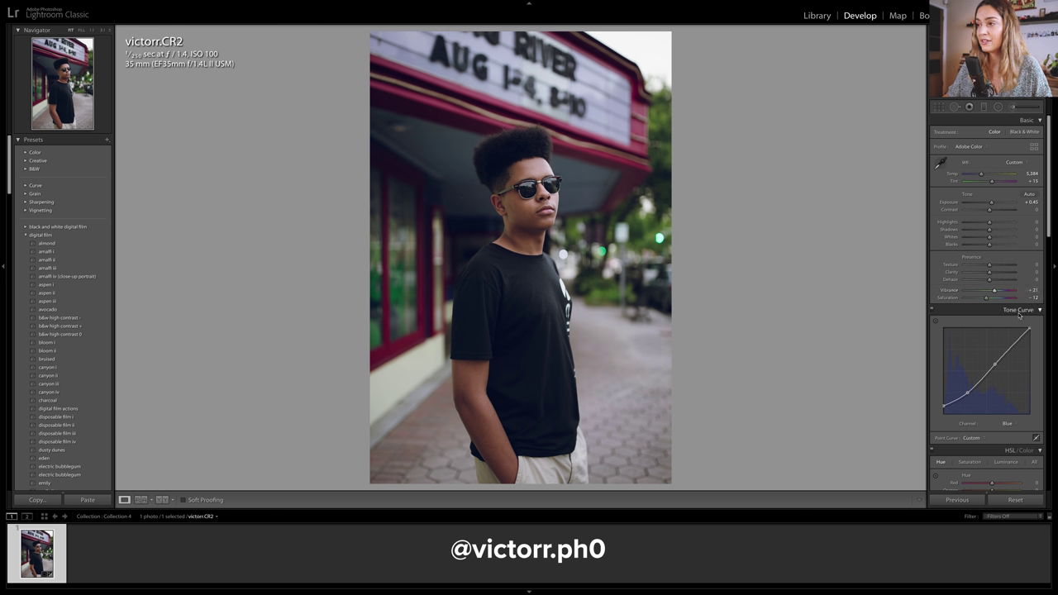
scroll(990, 299, down, 5)
scroll(983, 299, up, 1)
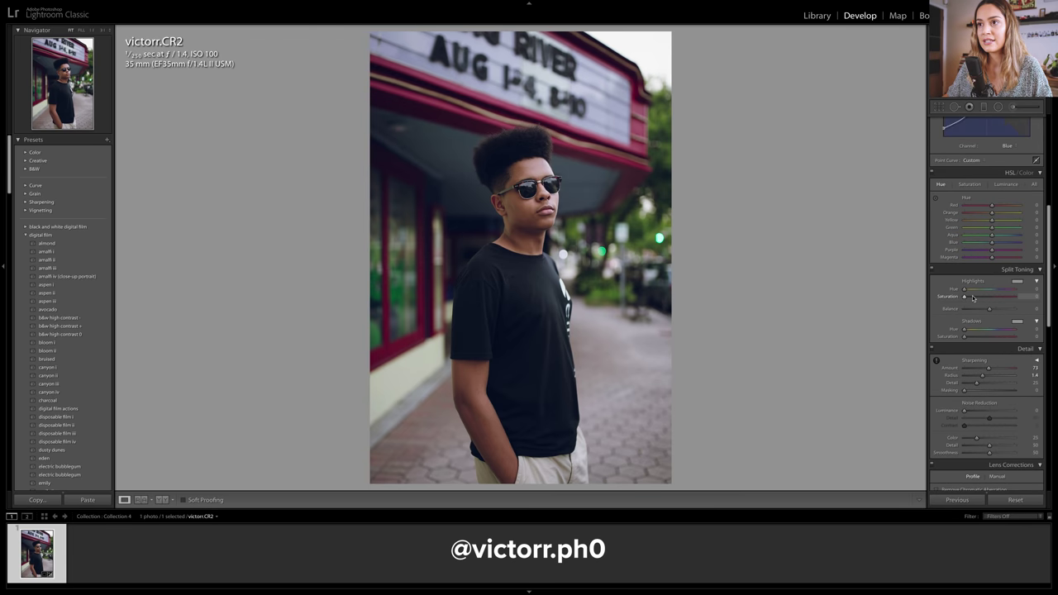
Set Split Toning Shadows to hue 49, saturation 26 and Highlights to hue 215, saturation about 23
mouse_move(975, 338)
mouse_down()
mouse_move(996, 332)
mouse_move(972, 331)
mouse_up()
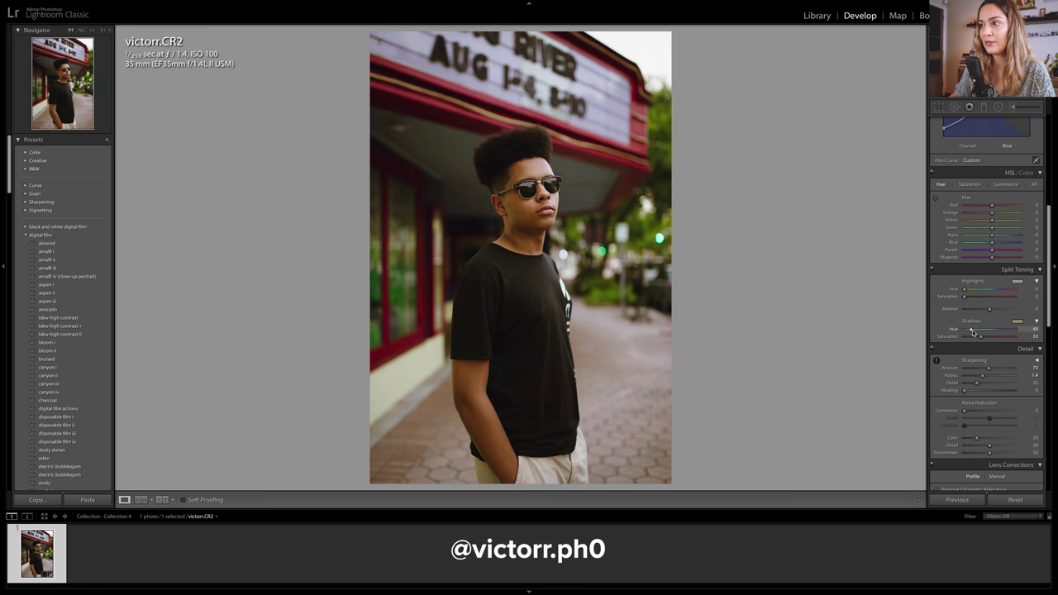
drag(972, 332, 973, 332)
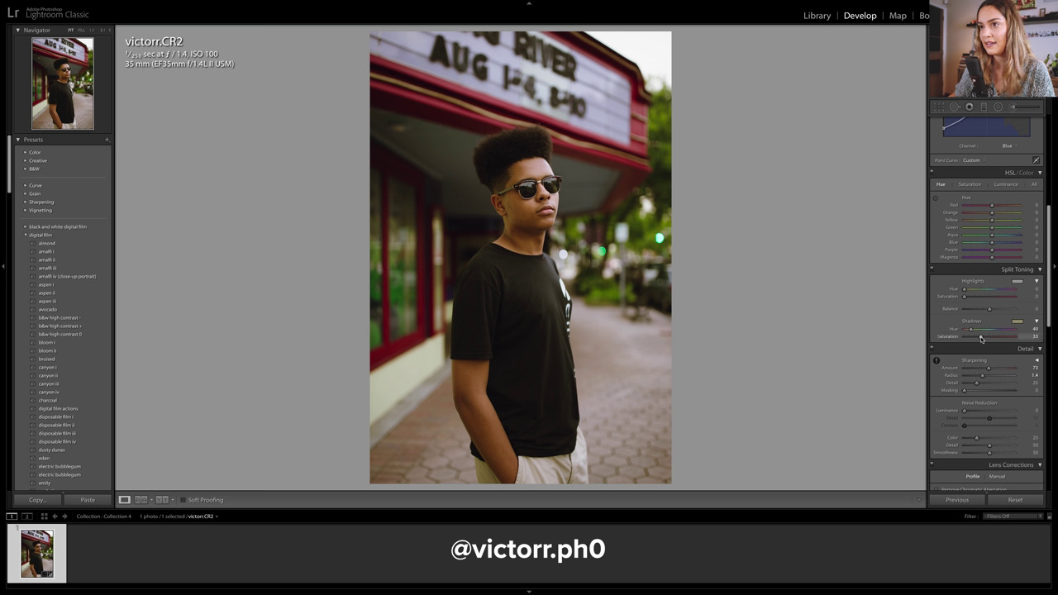
drag(981, 339, 977, 338)
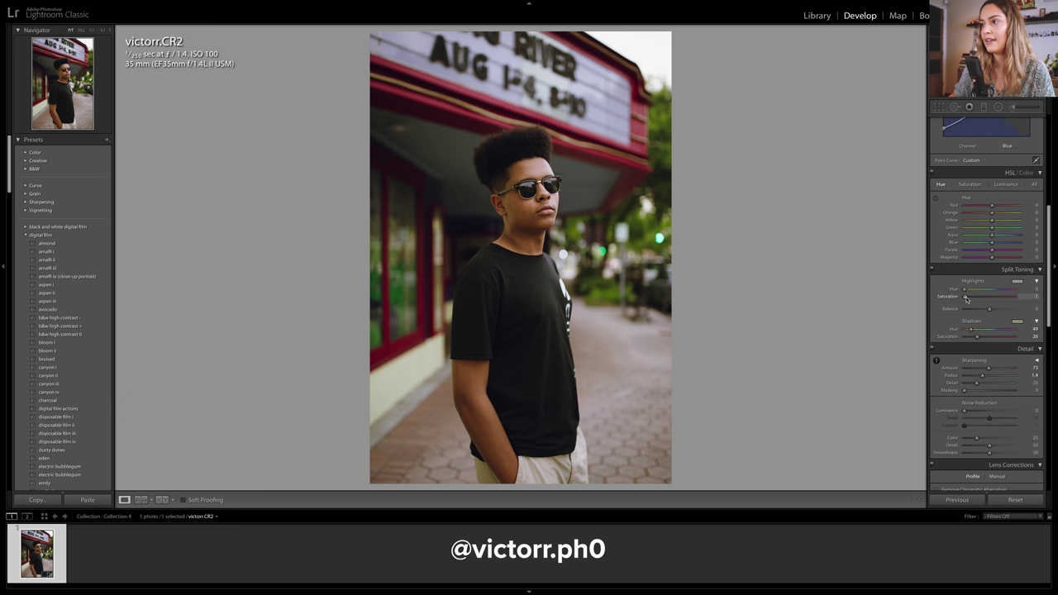
drag(965, 297, 995, 294)
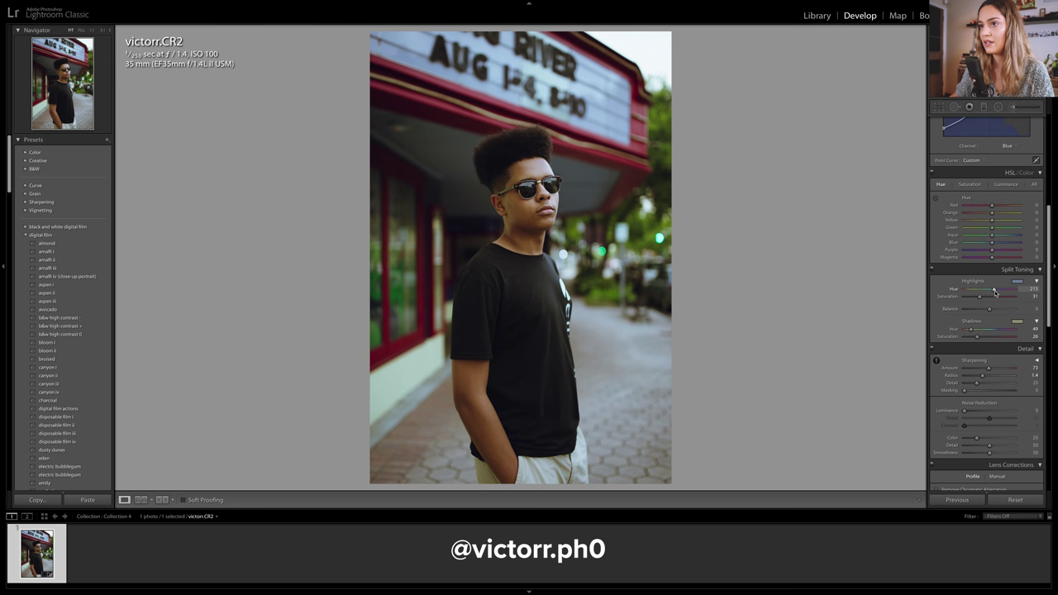
drag(981, 297, 975, 295)
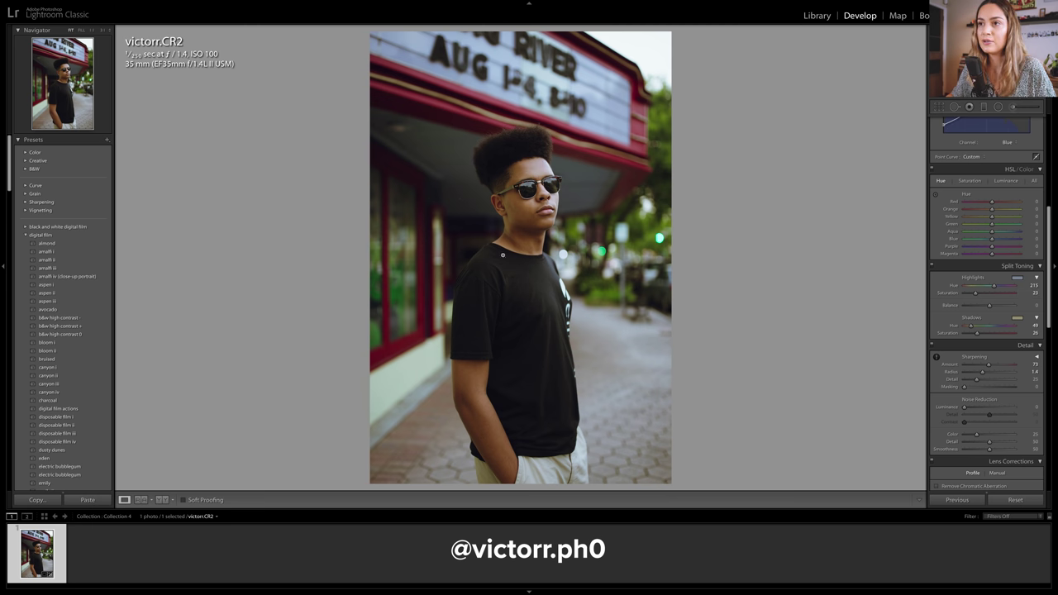
On the Green channel tone curve, add a shadow point near 28% and lower it slightly
scroll(984, 331, up, 4)
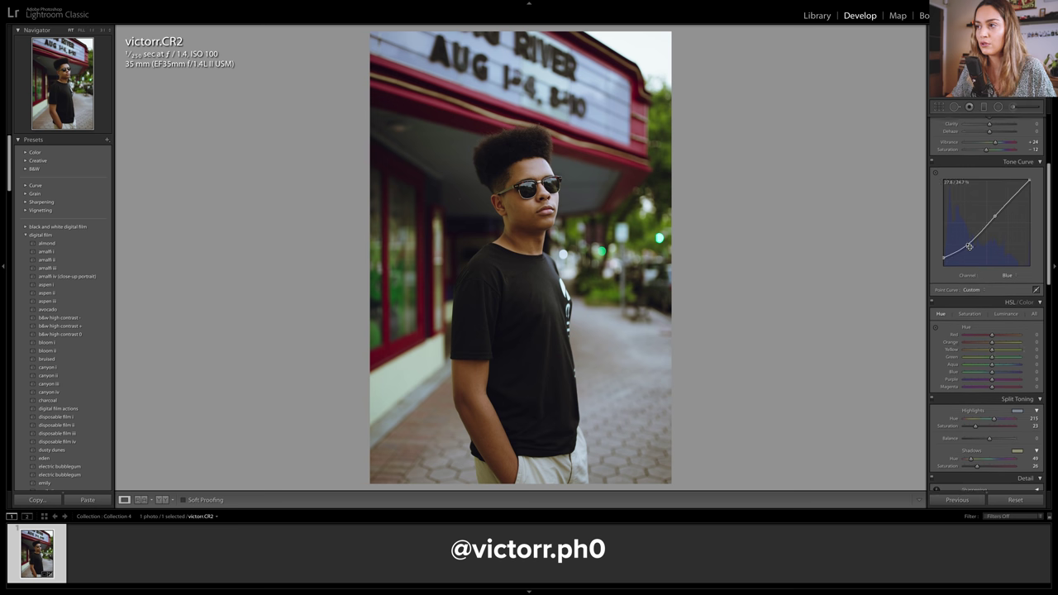
click(1013, 276)
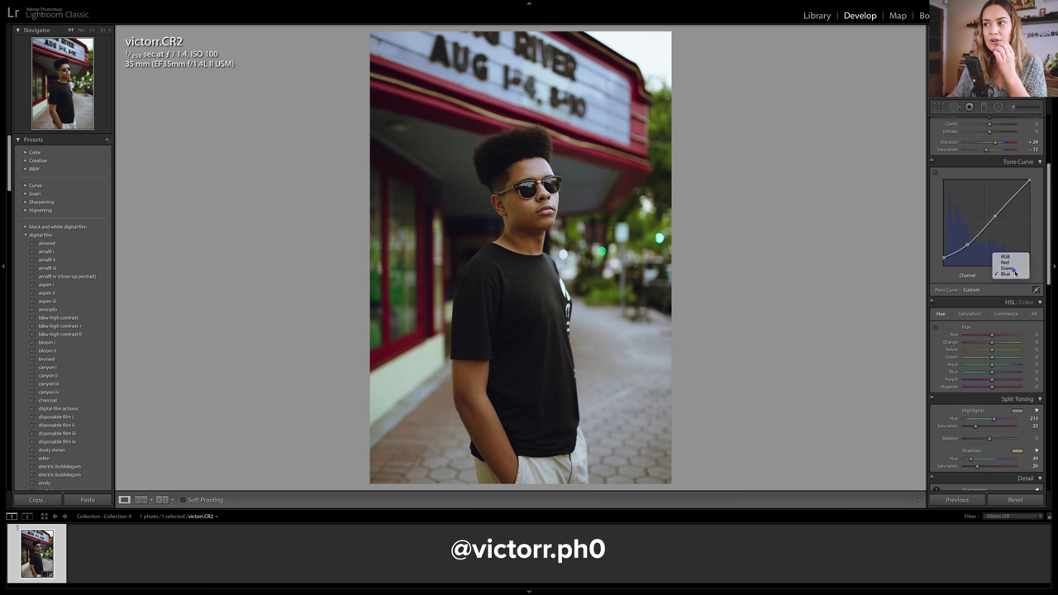
click(1013, 268)
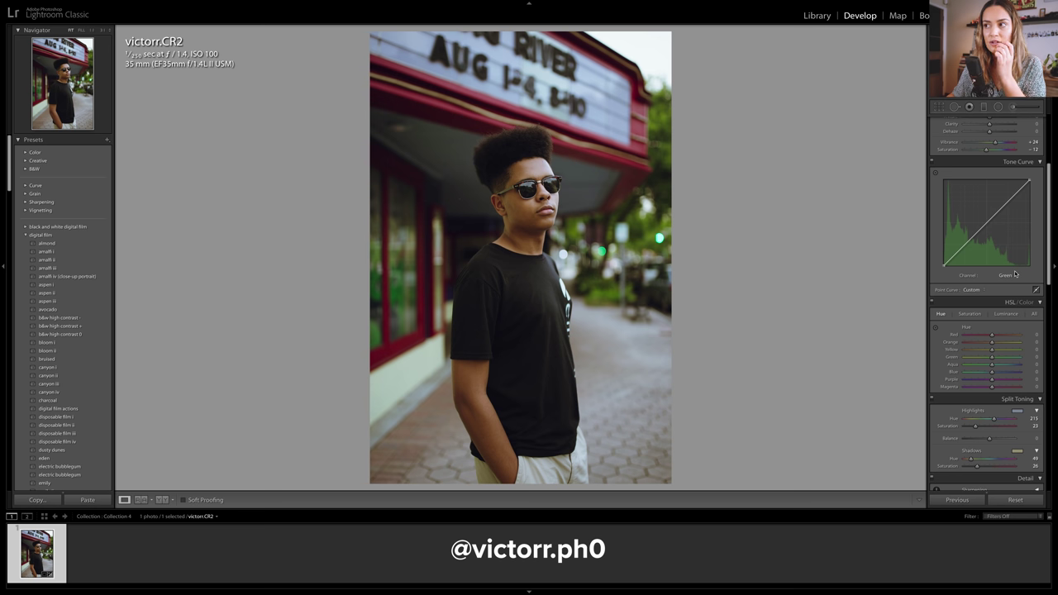
click(970, 242)
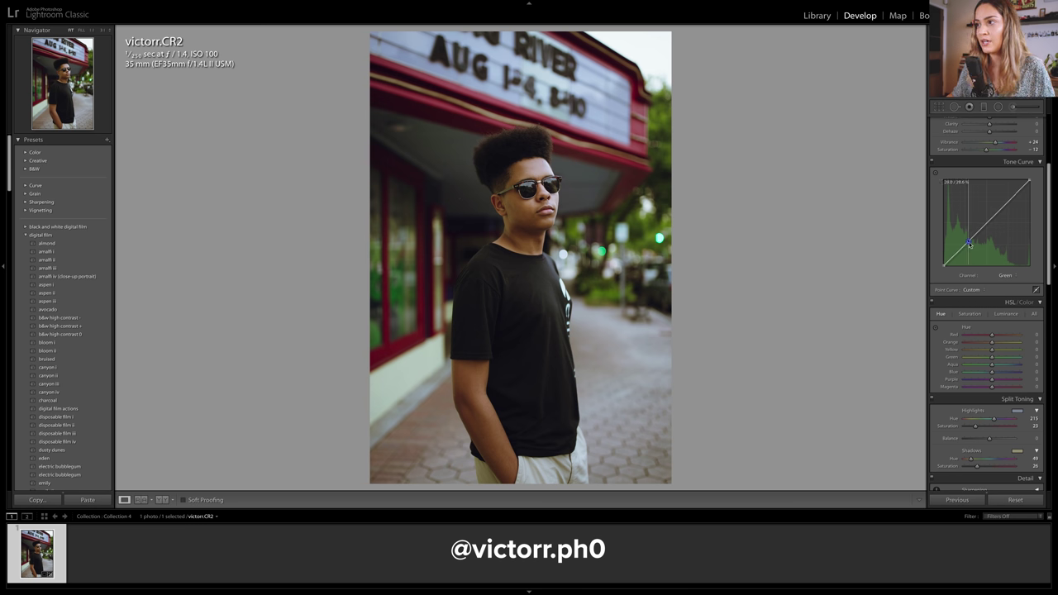
drag(969, 242, 970, 245)
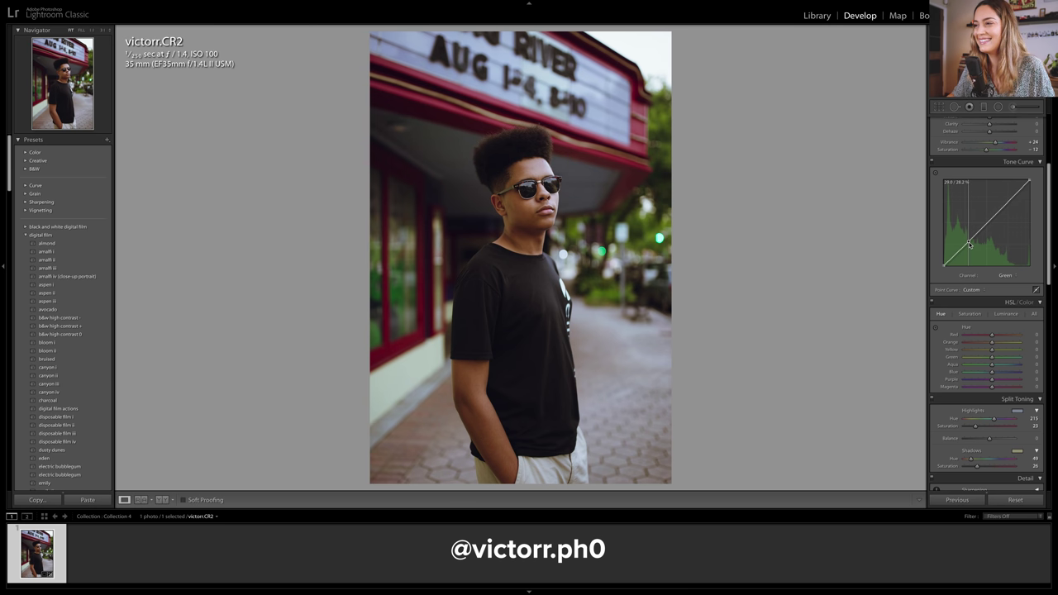